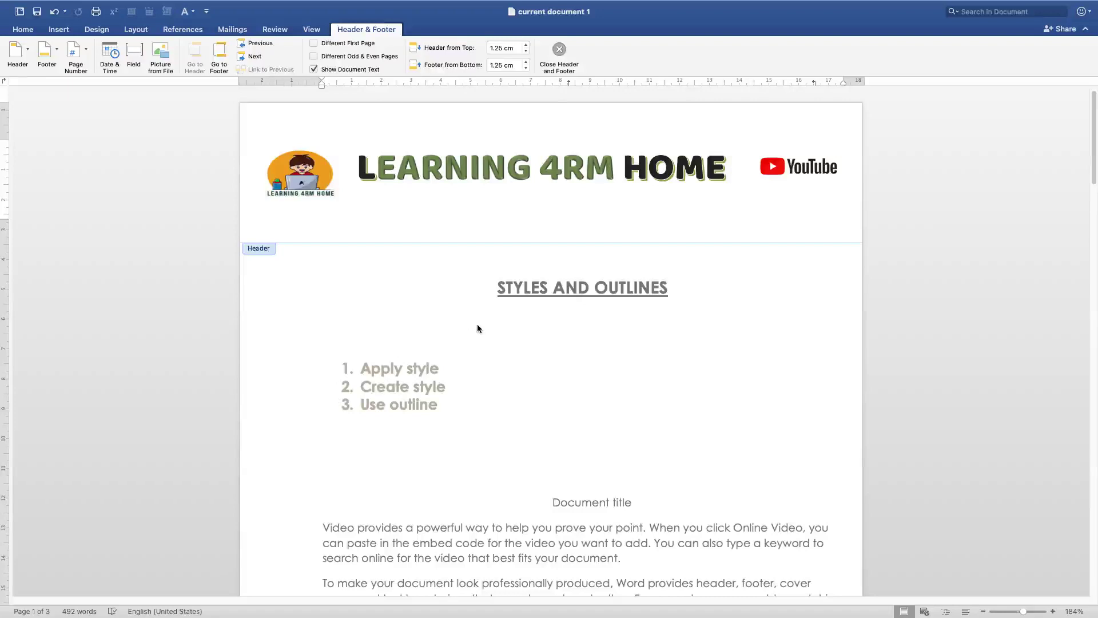
- Leave header editing for the STYLES AND OUTLINES title and view the full set of available styles
{"action": "double_click", "coordinate": [518, 289]}
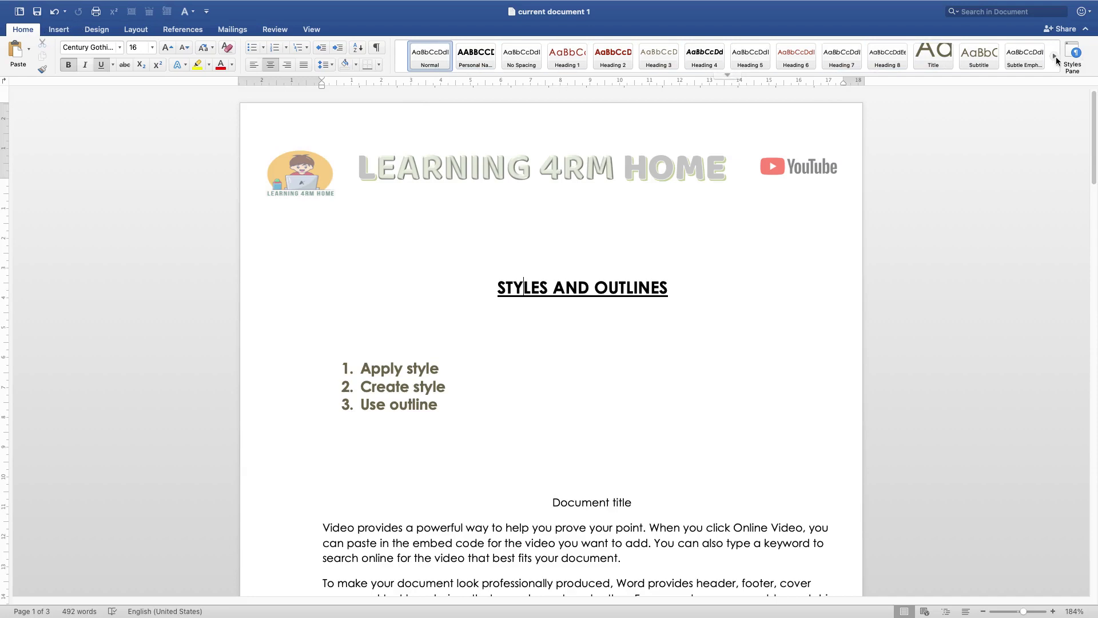
{"action": "left_click", "coordinate": [726, 76]}
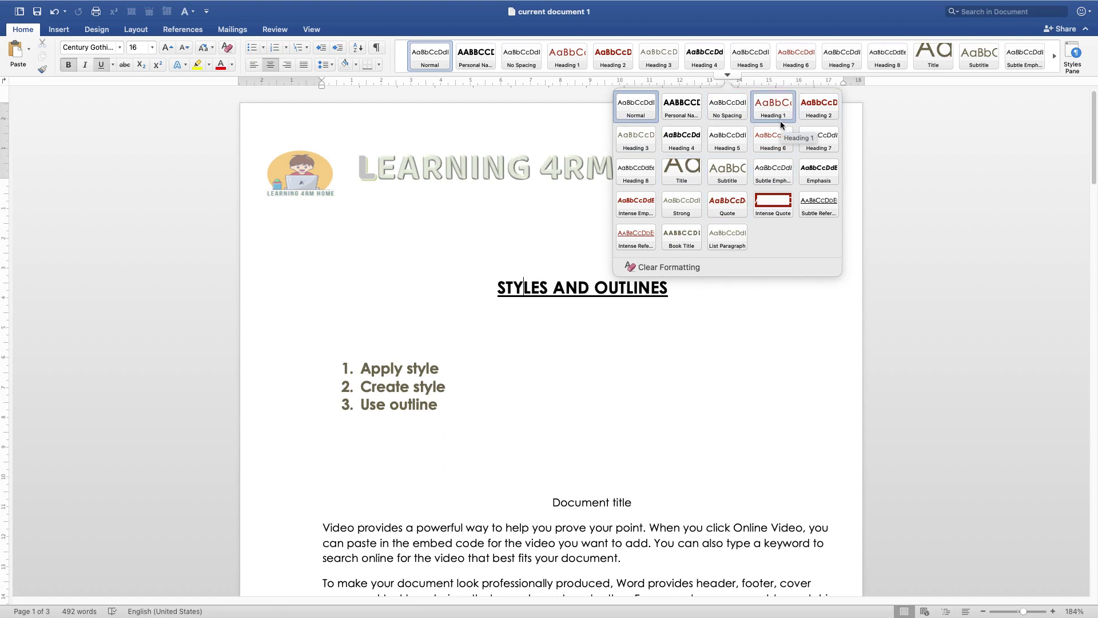
{"action": "left_click", "coordinate": [486, 363]}
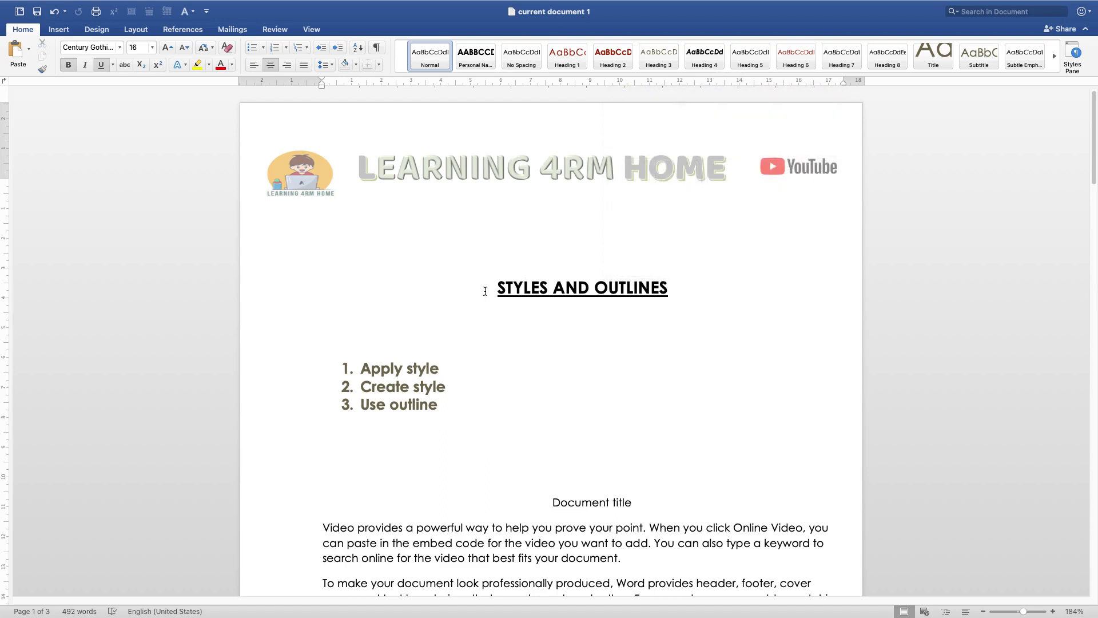
- Apply the Normal style to all text from the STYLES AND OUTLINES title through the two body paragraphs
{"action": "left_click_drag", "start_coordinate": [487, 288], "coordinate": [462, 496]}
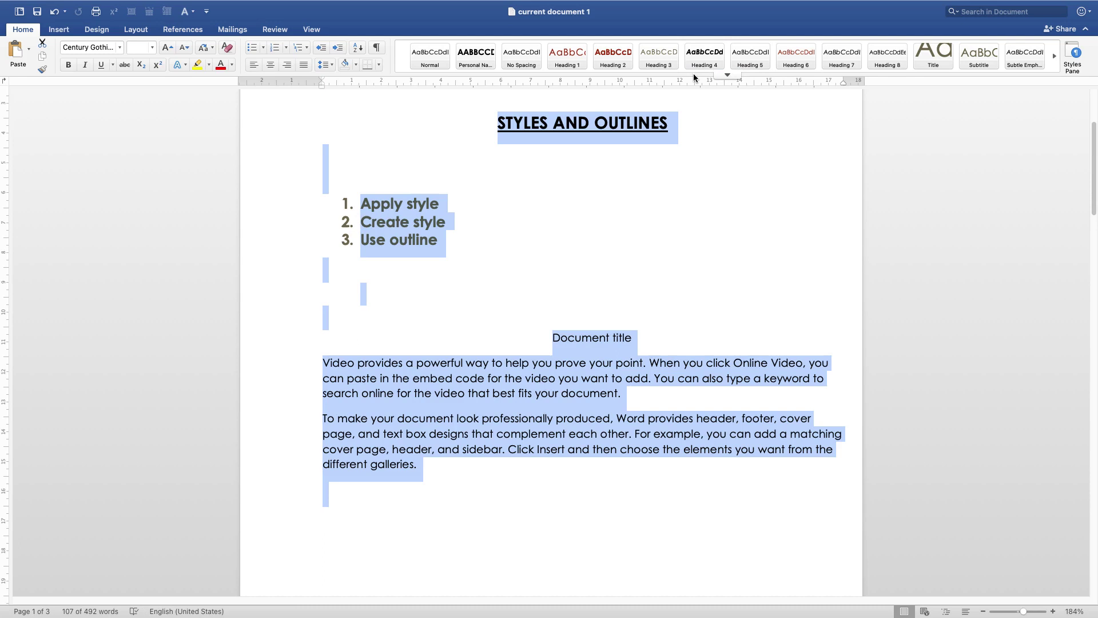
{"action": "left_click", "coordinate": [726, 74]}
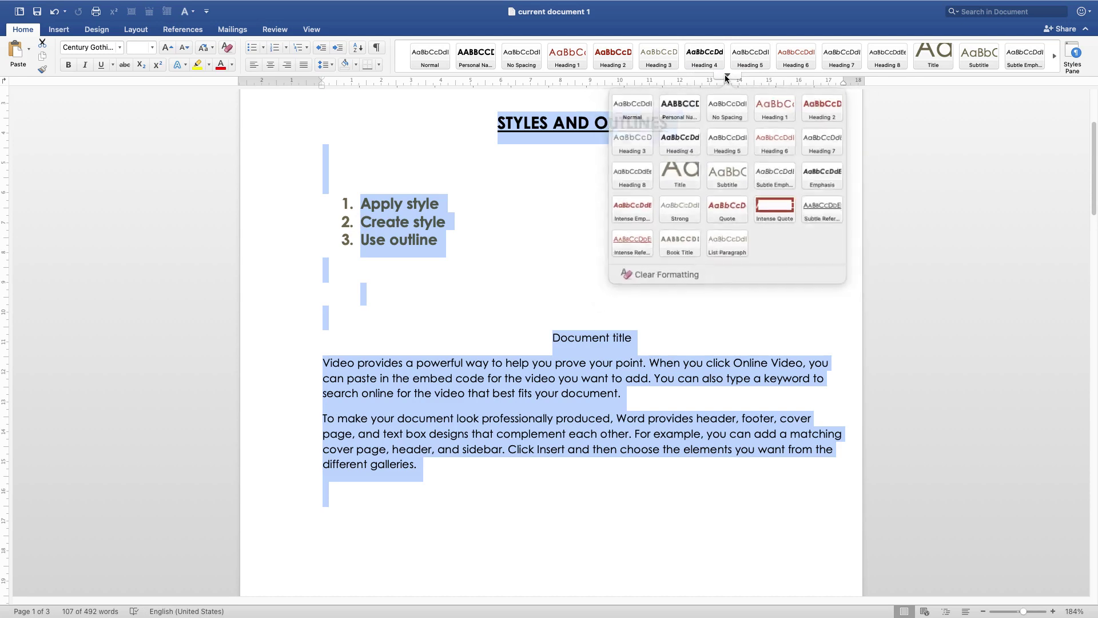
{"action": "left_click", "coordinate": [633, 113]}
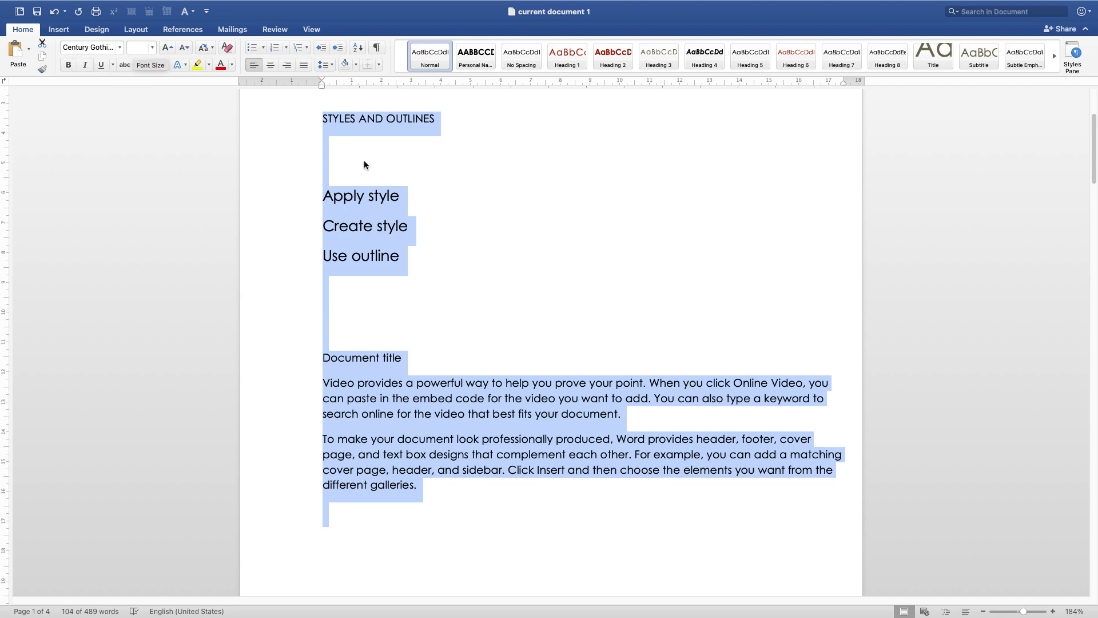
- Try the Personal Name, No Spacing, Heading 1 and Heading 2 styles on the selected text
{"action": "left_click", "coordinate": [463, 63]}
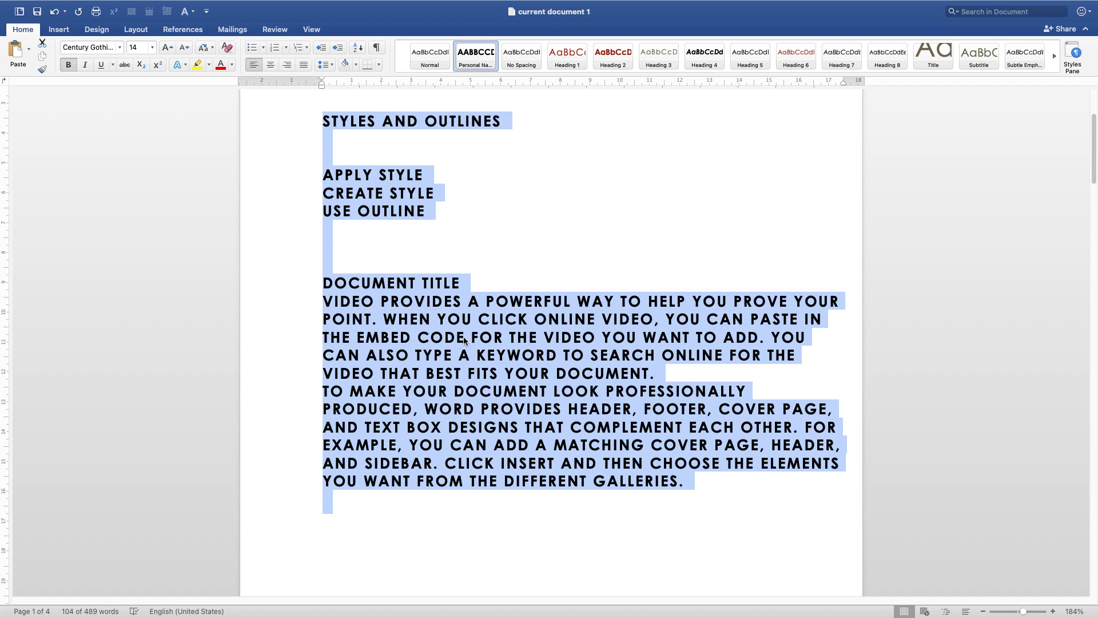
{"action": "left_click", "coordinate": [523, 67]}
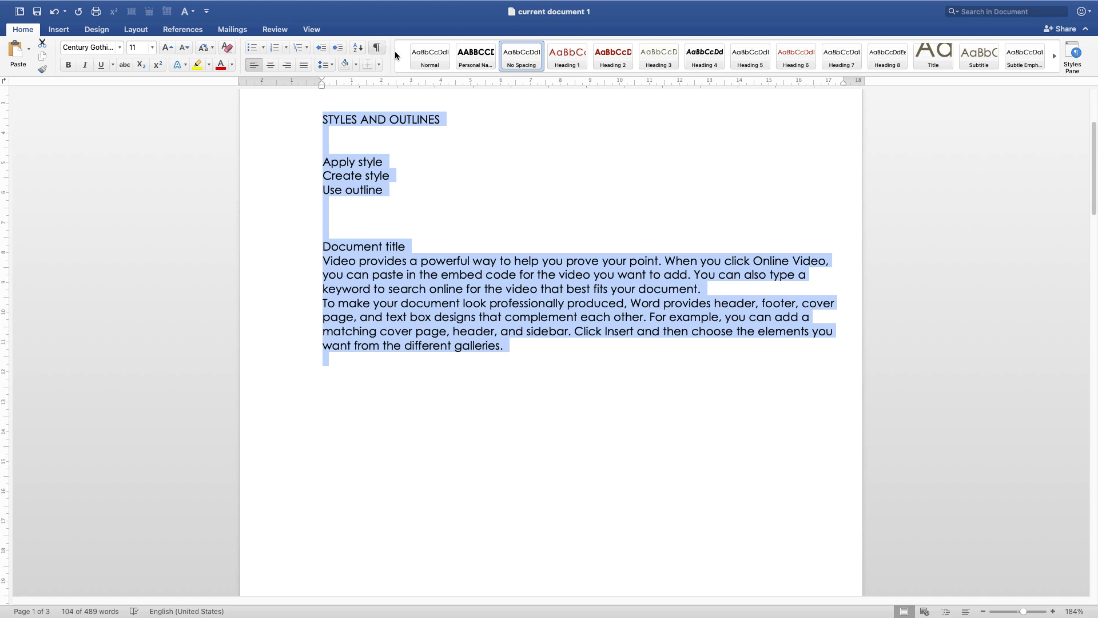
{"action": "left_click", "coordinate": [568, 56]}
{"action": "scroll", "coordinate": [492, 184], "scroll_direction": "up", "scroll_amount": 5}
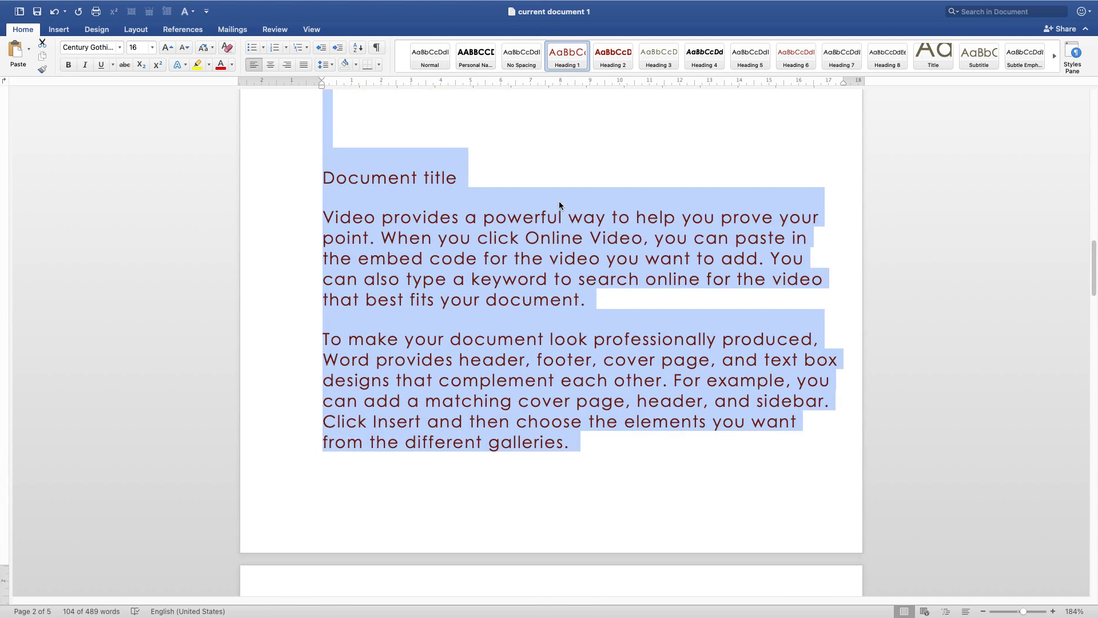
{"action": "left_click", "coordinate": [612, 61]}
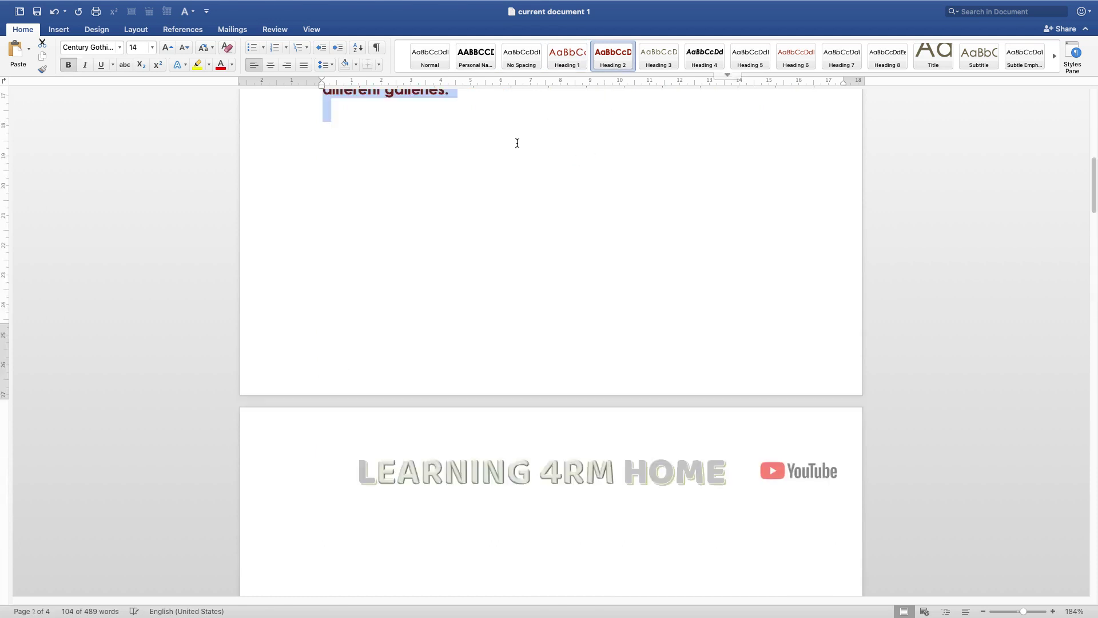
{"action": "scroll", "coordinate": [480, 289], "scroll_direction": "up", "scroll_amount": 6}
{"action": "scroll", "coordinate": [487, 311], "scroll_direction": "up", "scroll_amount": 3}
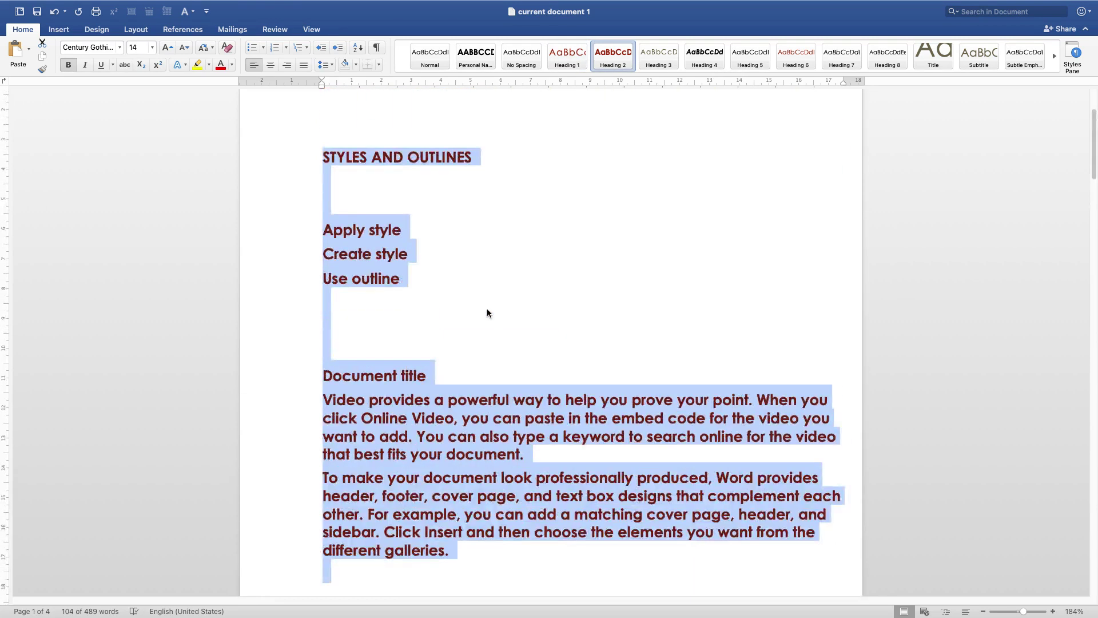
- Try Heading 4 on the selected text, followed by each heading style from Heading 8 down to Heading 1
{"action": "left_click", "coordinate": [704, 57]}
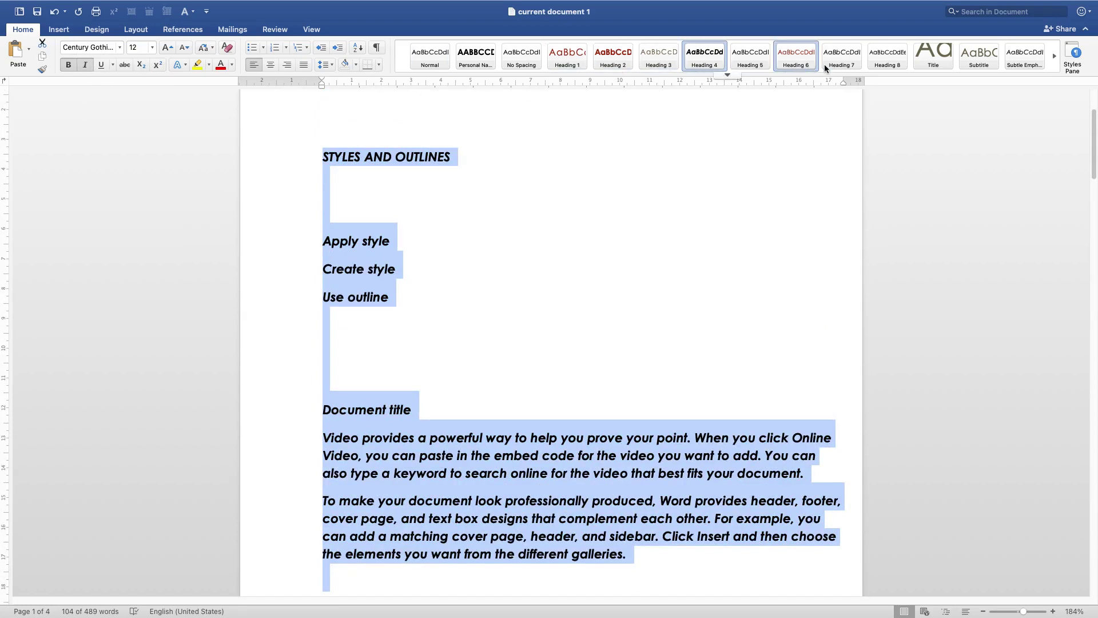
{"action": "left_click", "coordinate": [887, 60]}
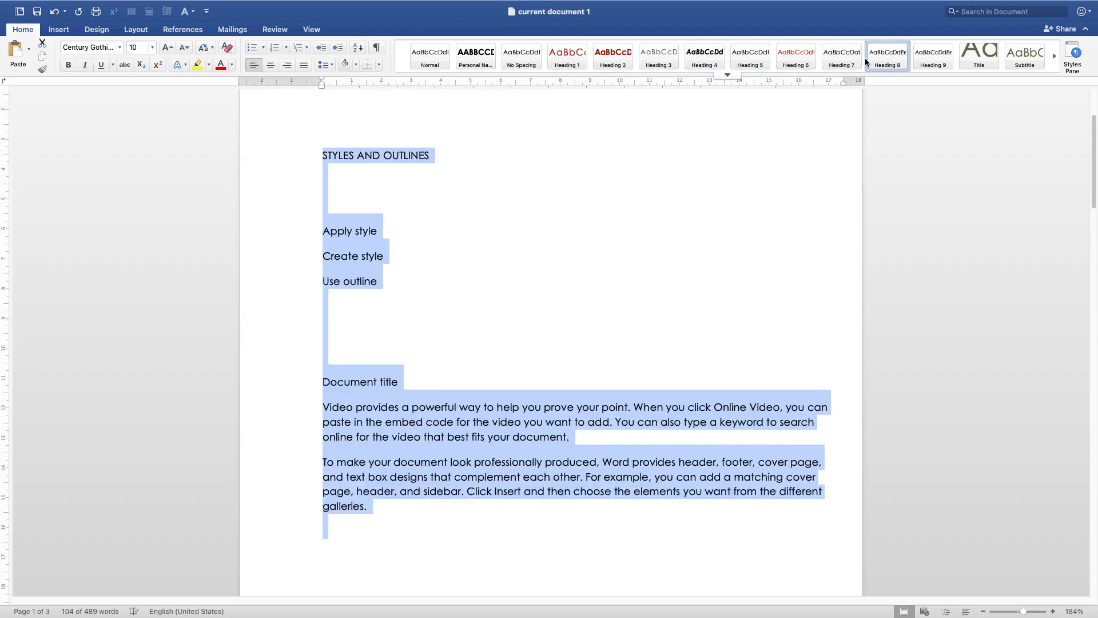
{"action": "left_click", "coordinate": [845, 60]}
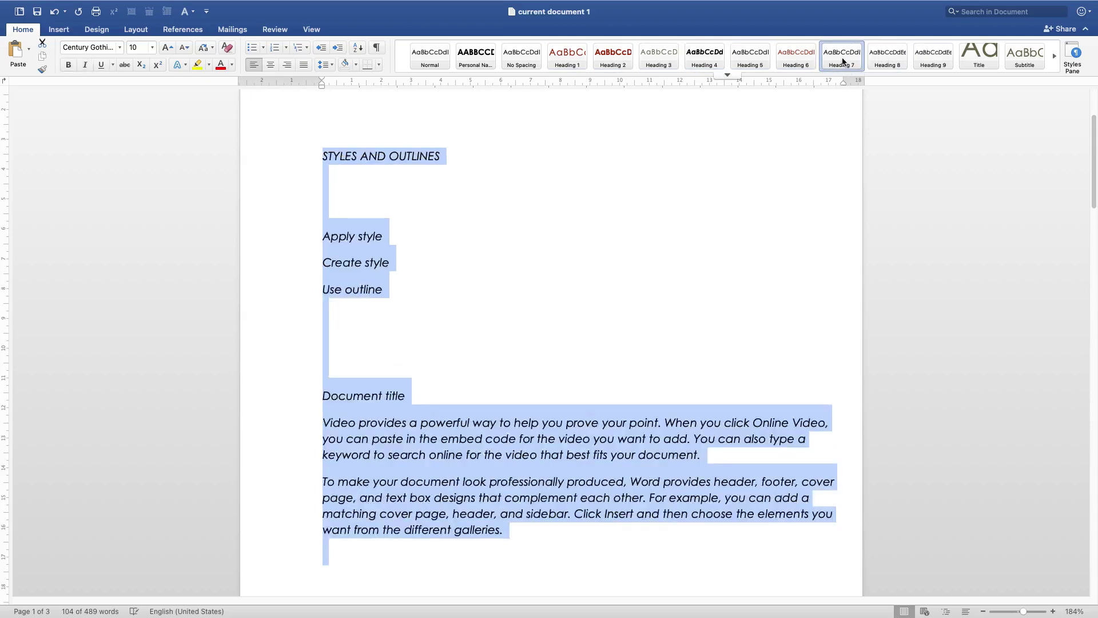
{"action": "left_click", "coordinate": [797, 63]}
{"action": "left_click", "coordinate": [749, 60]}
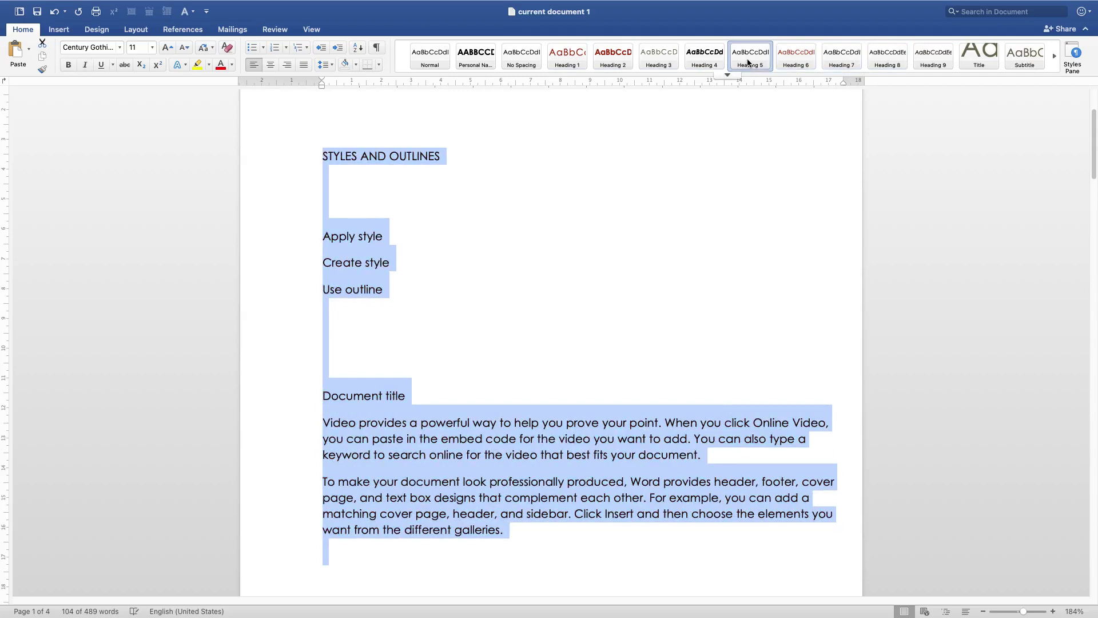
{"action": "left_click", "coordinate": [712, 61]}
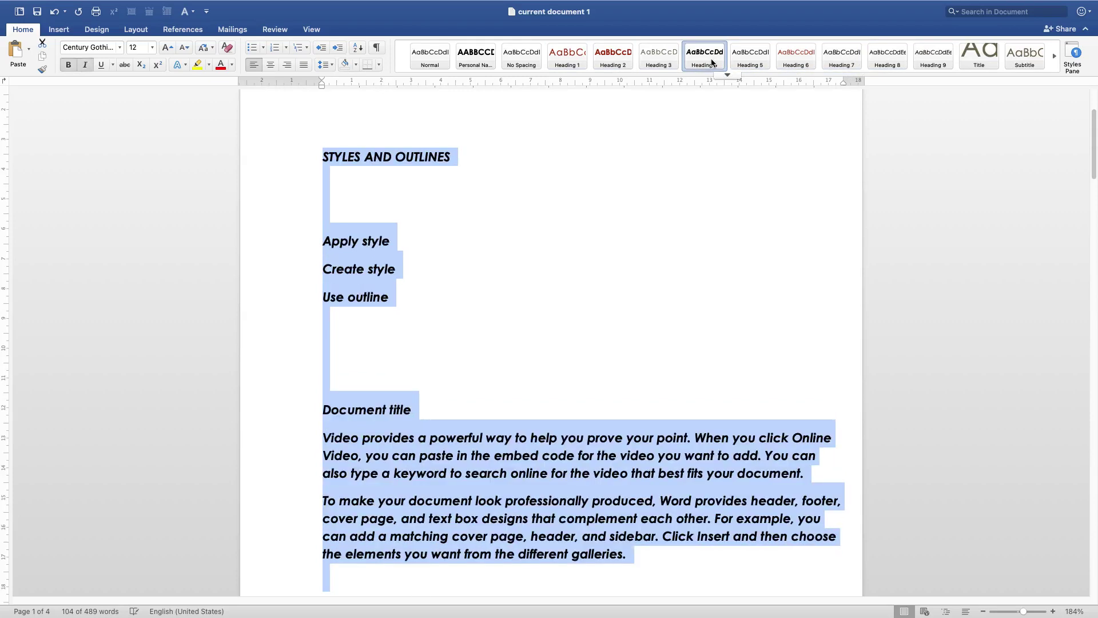
{"action": "left_click", "coordinate": [659, 60]}
{"action": "left_click", "coordinate": [608, 60]}
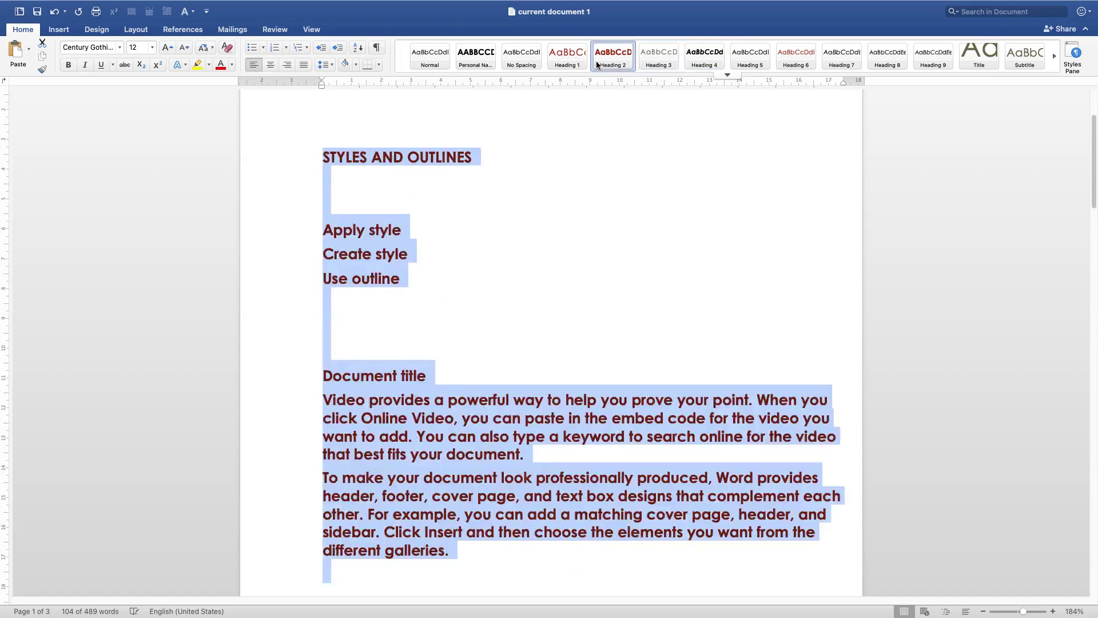
{"action": "left_click", "coordinate": [572, 60]}
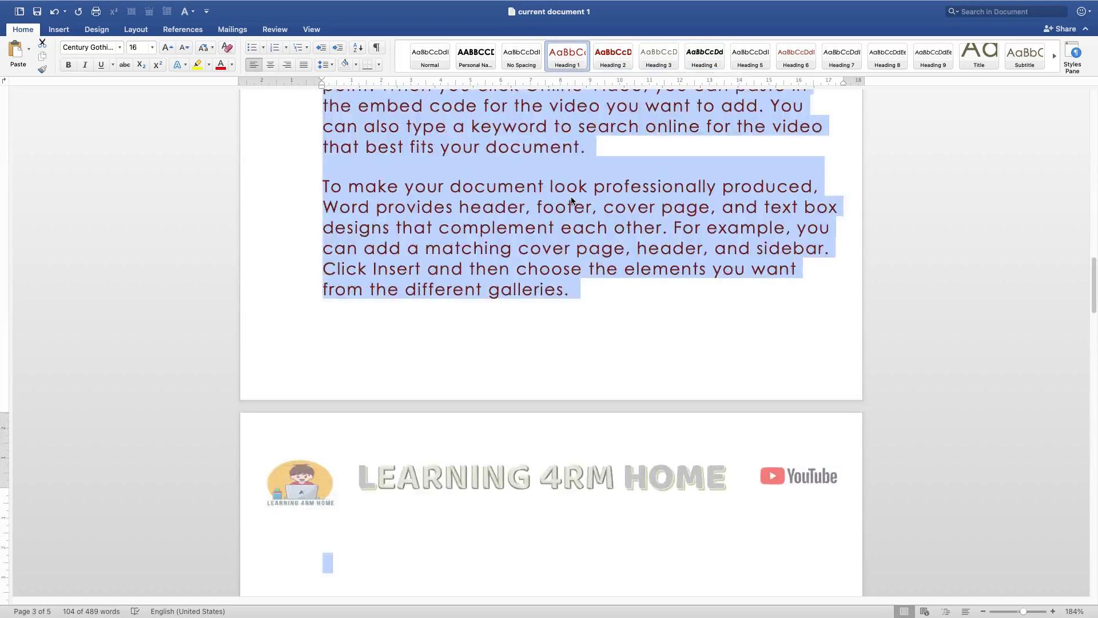
{"action": "scroll", "coordinate": [572, 199], "scroll_direction": "up", "scroll_amount": 15}
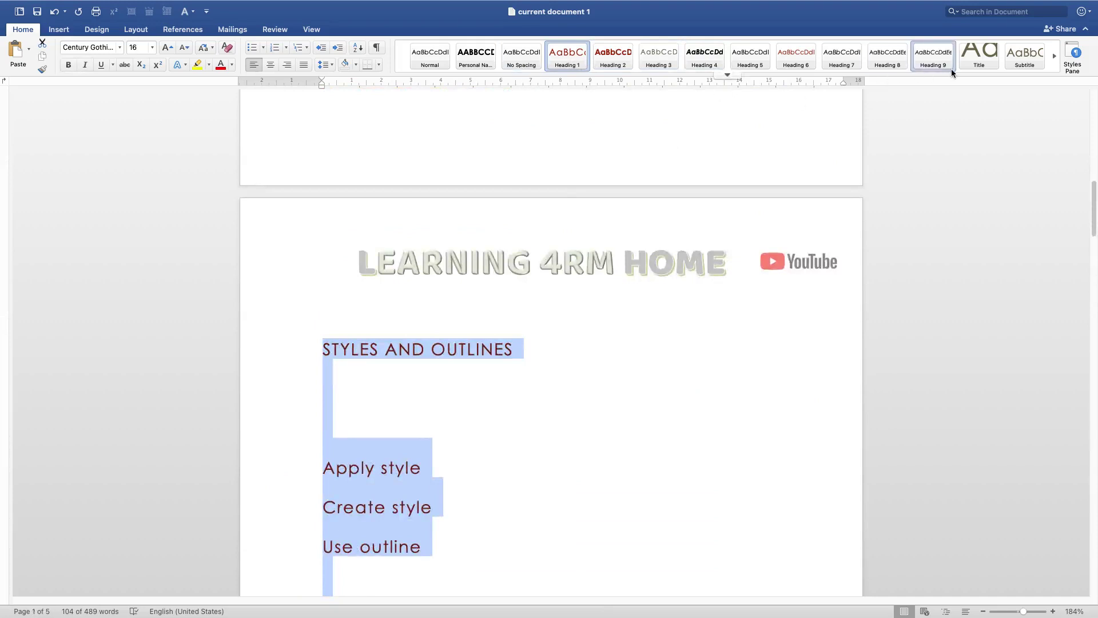
- Apply the Quote style to the selected text and clear the selection
{"action": "left_click", "coordinate": [735, 74]}
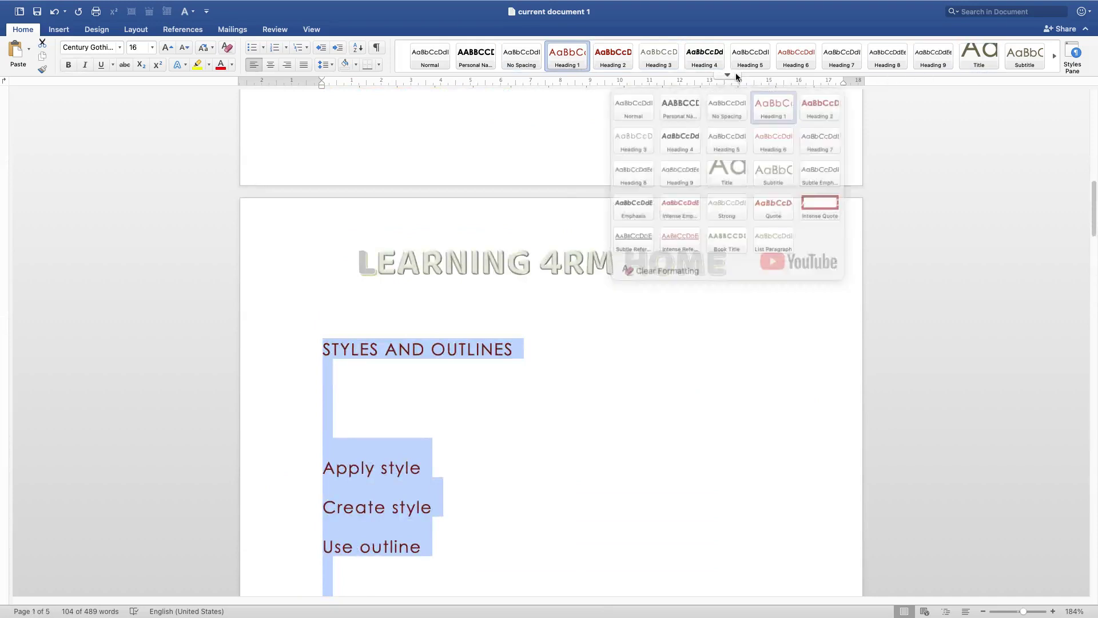
{"action": "left_click", "coordinate": [771, 208]}
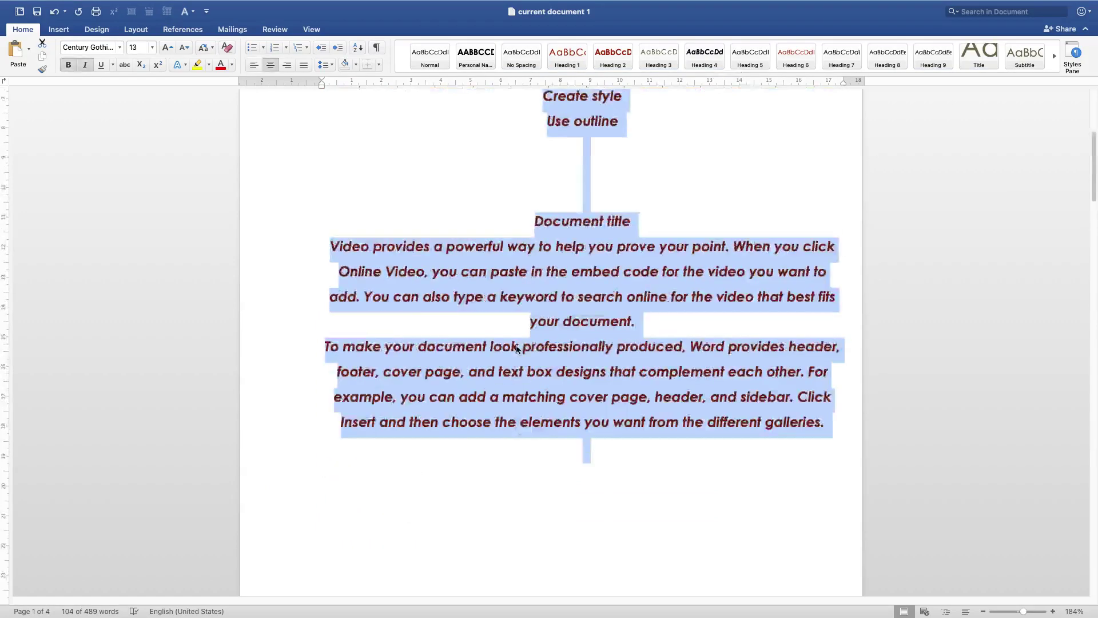
{"action": "scroll", "coordinate": [516, 341], "scroll_direction": "up", "scroll_amount": 5}
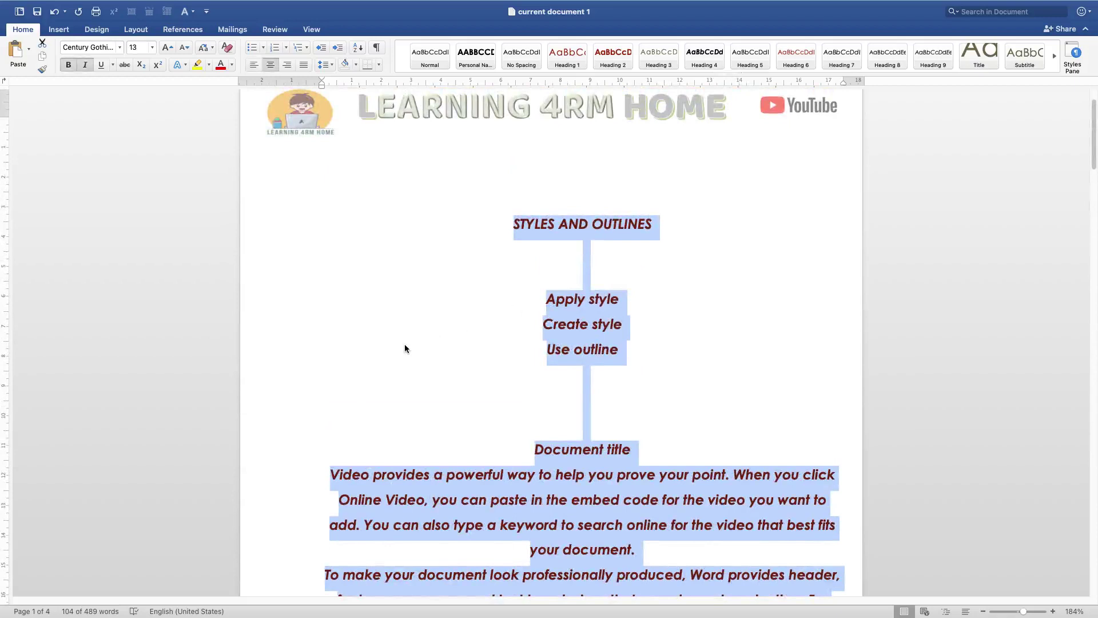
{"action": "left_click", "coordinate": [438, 337]}
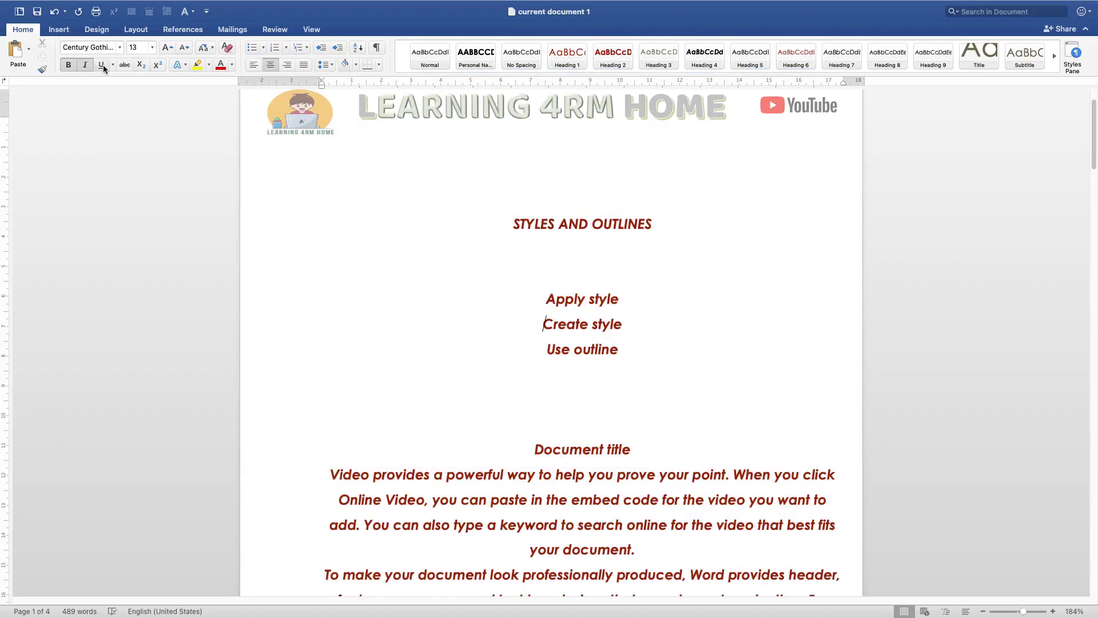
{"action": "left_click", "coordinate": [408, 327]}
{"action": "left_click", "coordinate": [727, 75]}
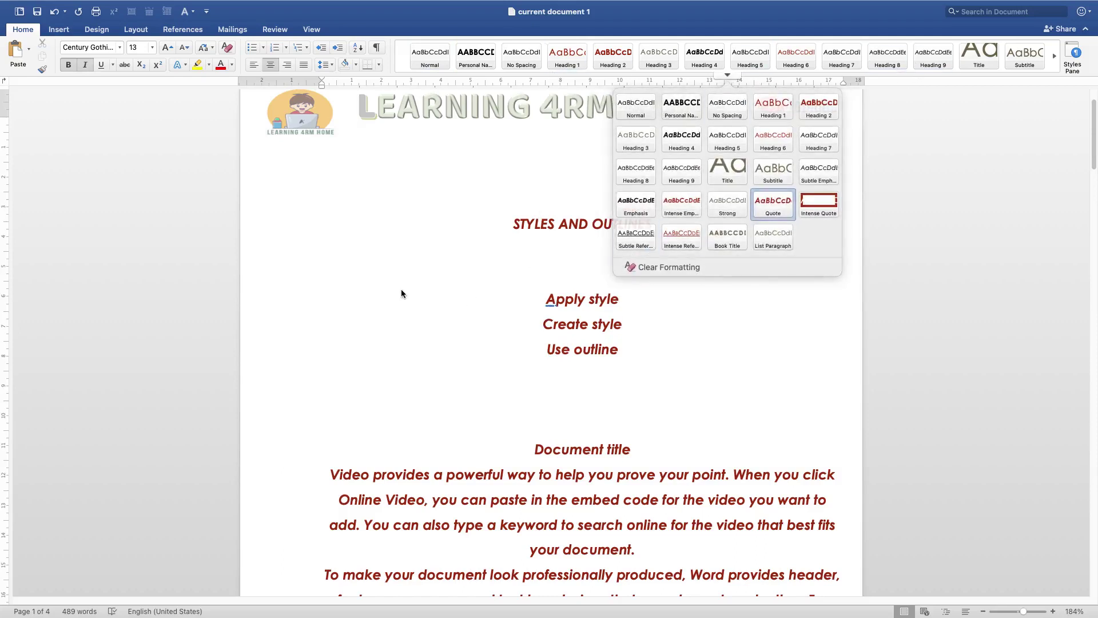
{"action": "left_click", "coordinate": [847, 156]}
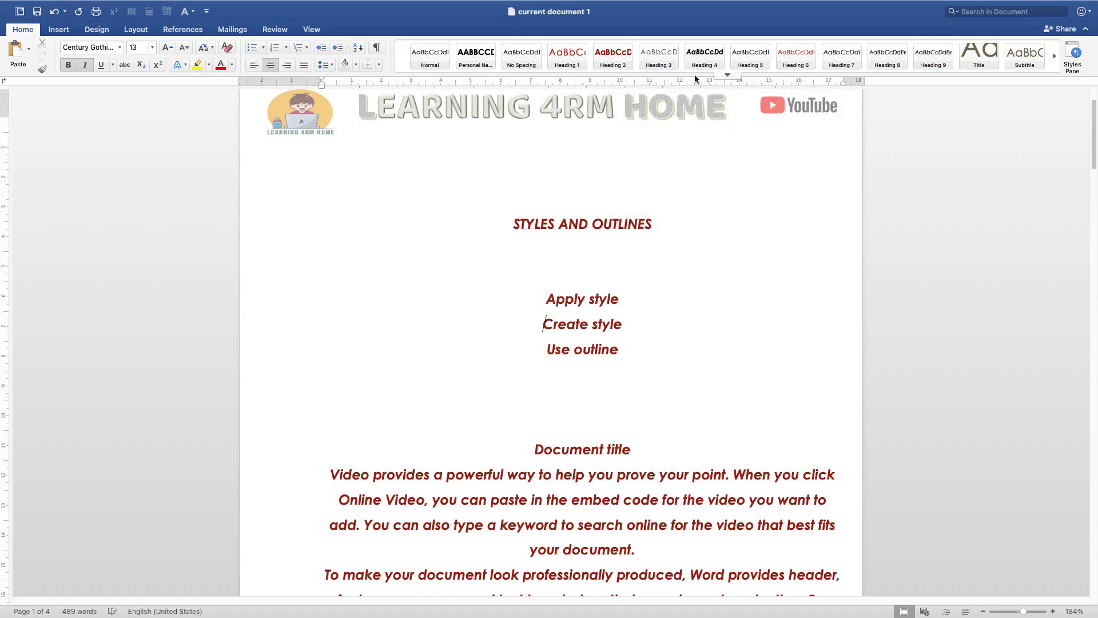
{"action": "left_click", "coordinate": [728, 75]}
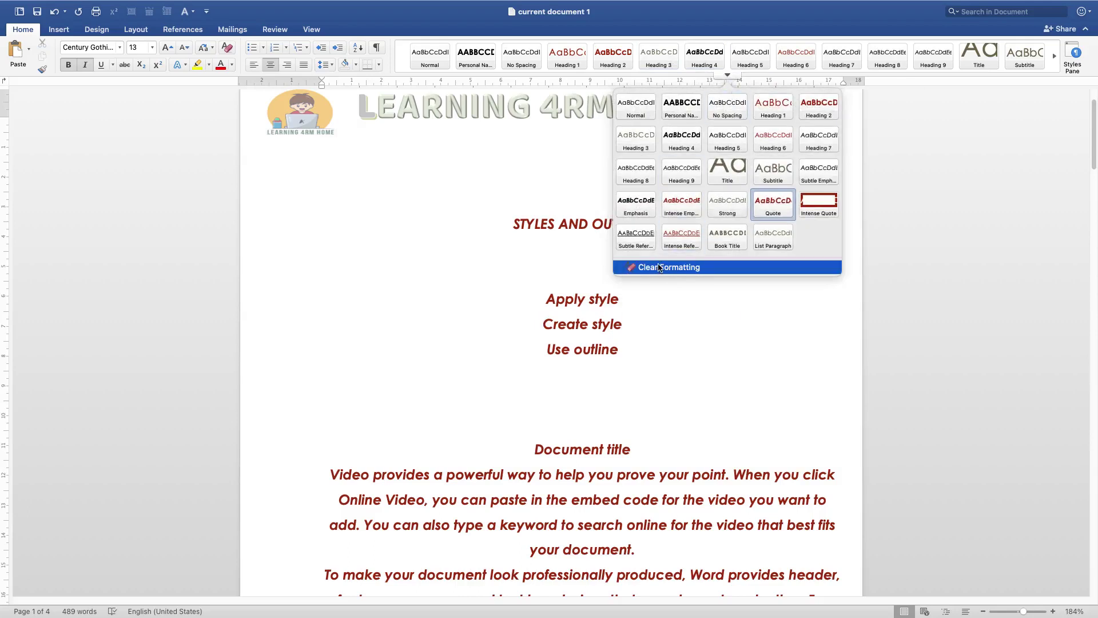
{"action": "left_click", "coordinate": [970, 103]}
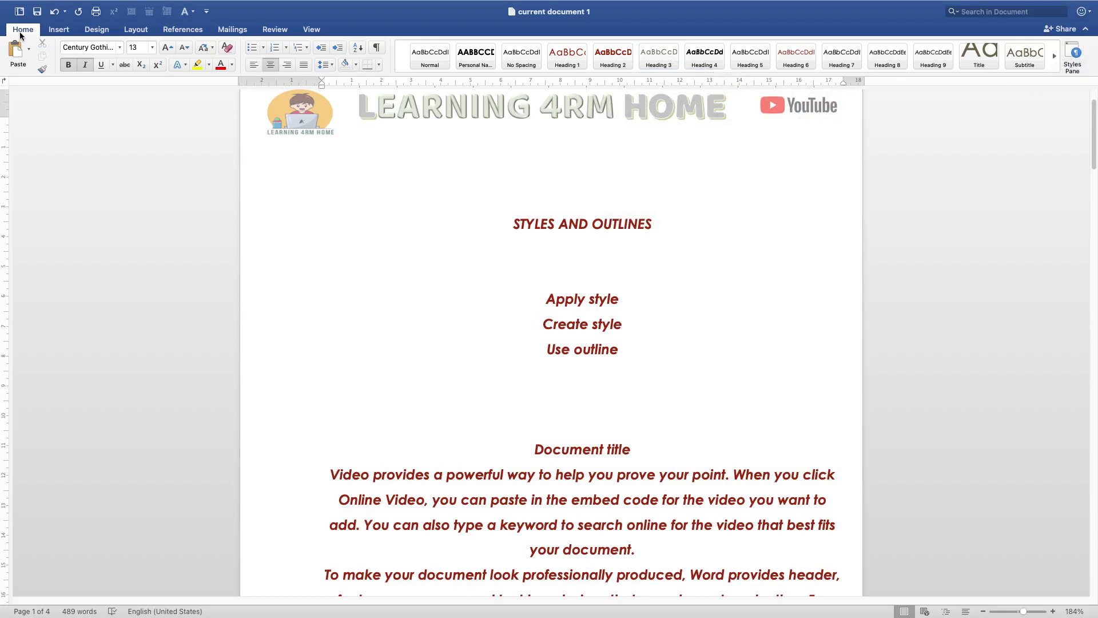
- Start a new paragraph style named "Formatting style 1" based on the Quote style
{"action": "left_click", "coordinate": [1068, 64]}
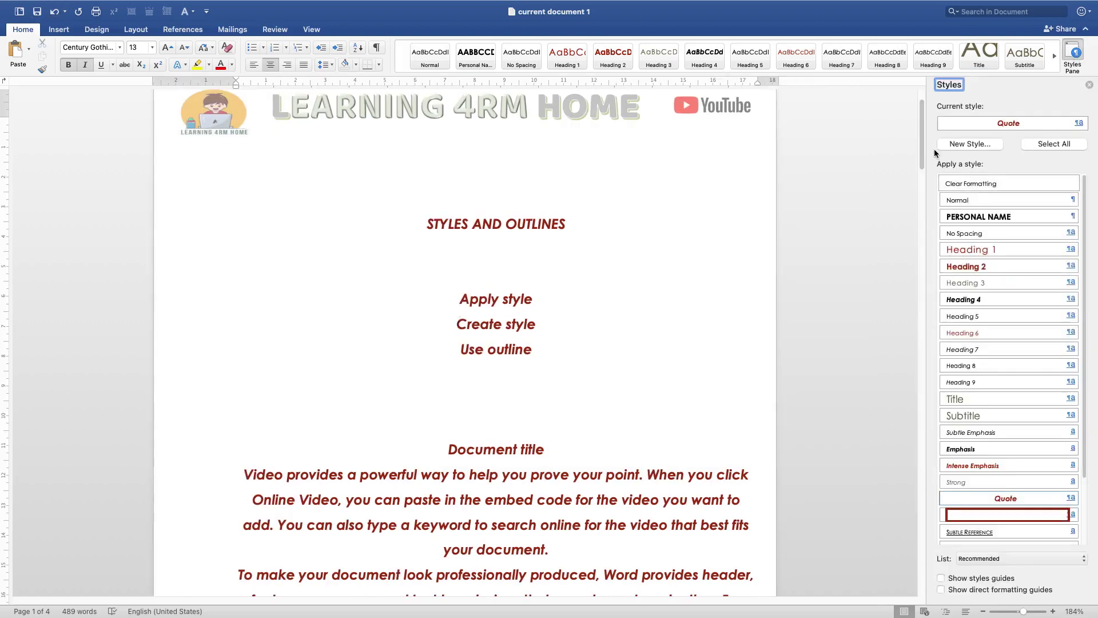
{"action": "left_click", "coordinate": [968, 144]}
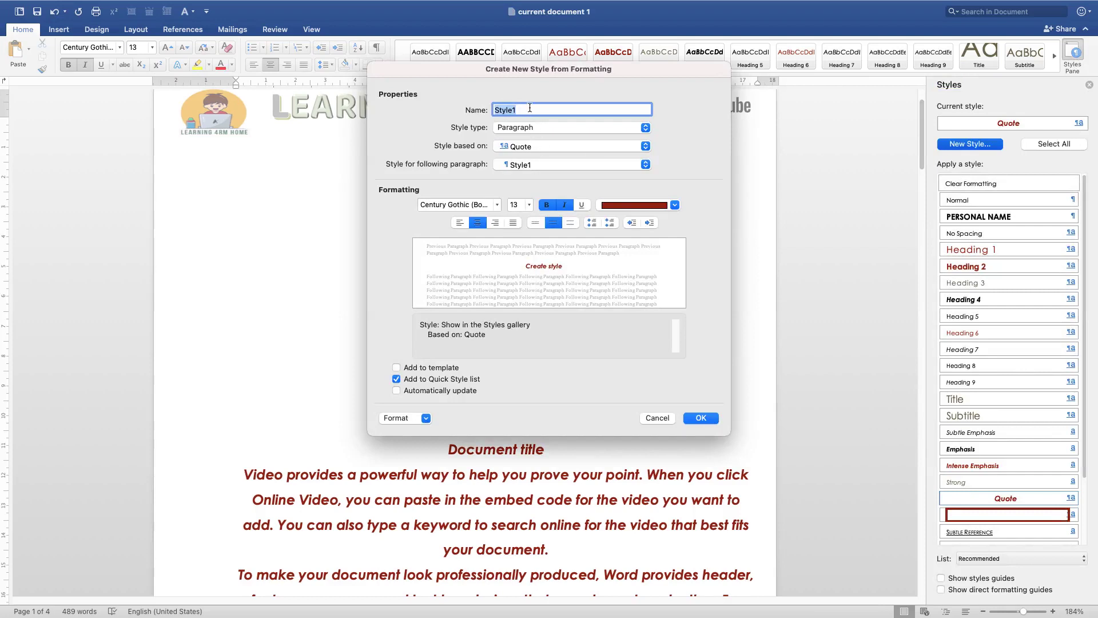
{"action": "type", "text": "Formatting style"}
{"action": "left_click", "coordinate": [530, 127]}
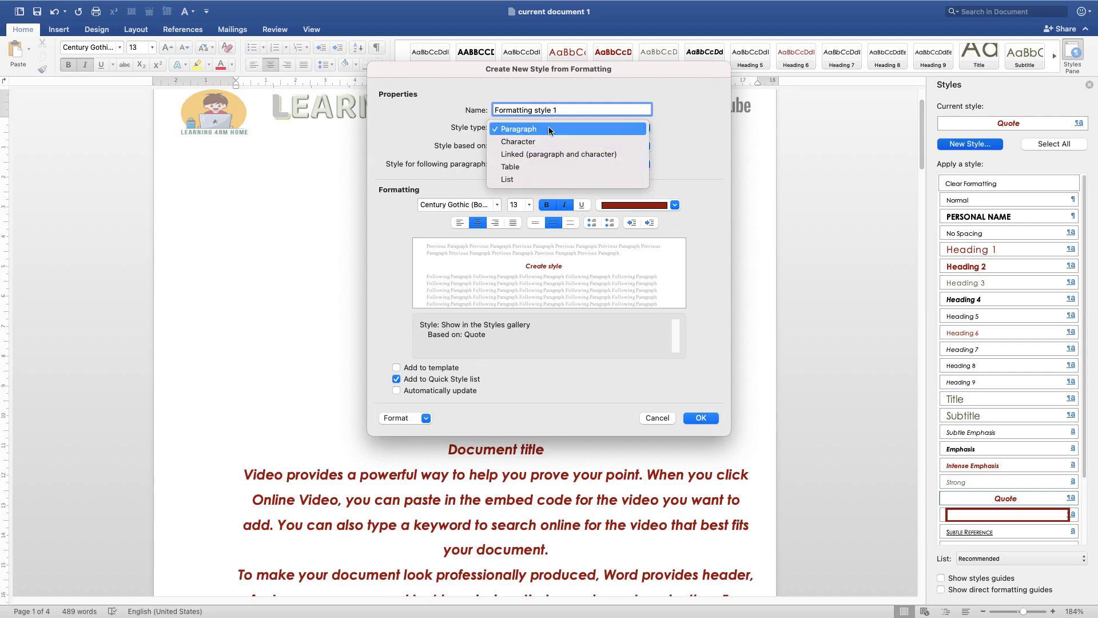
{"action": "left_click", "coordinate": [521, 130]}
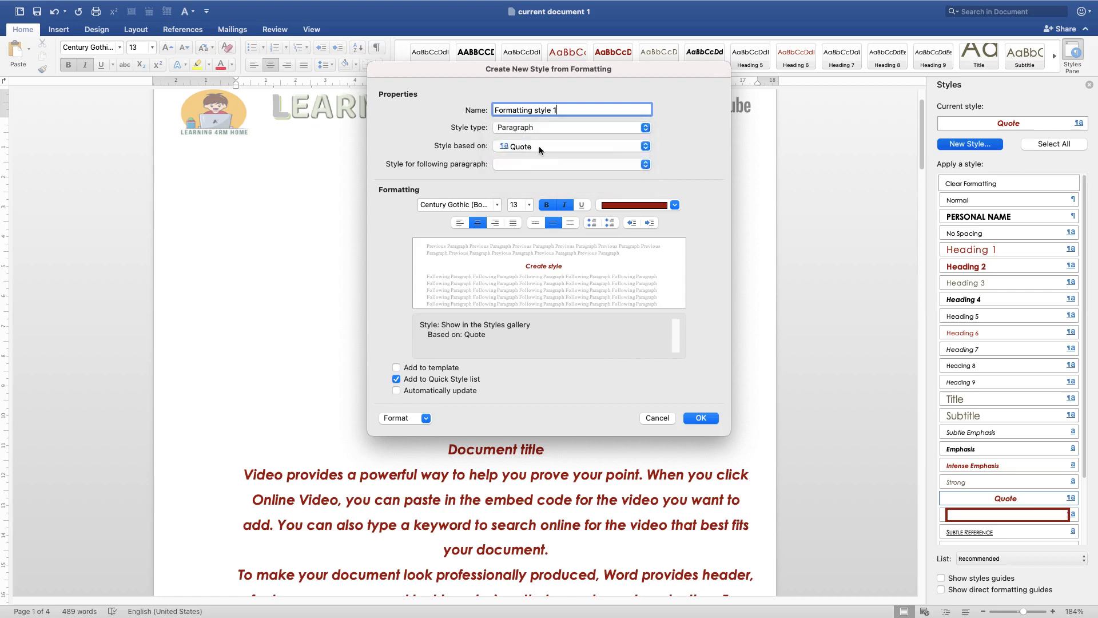
{"action": "left_click", "coordinate": [539, 145]}
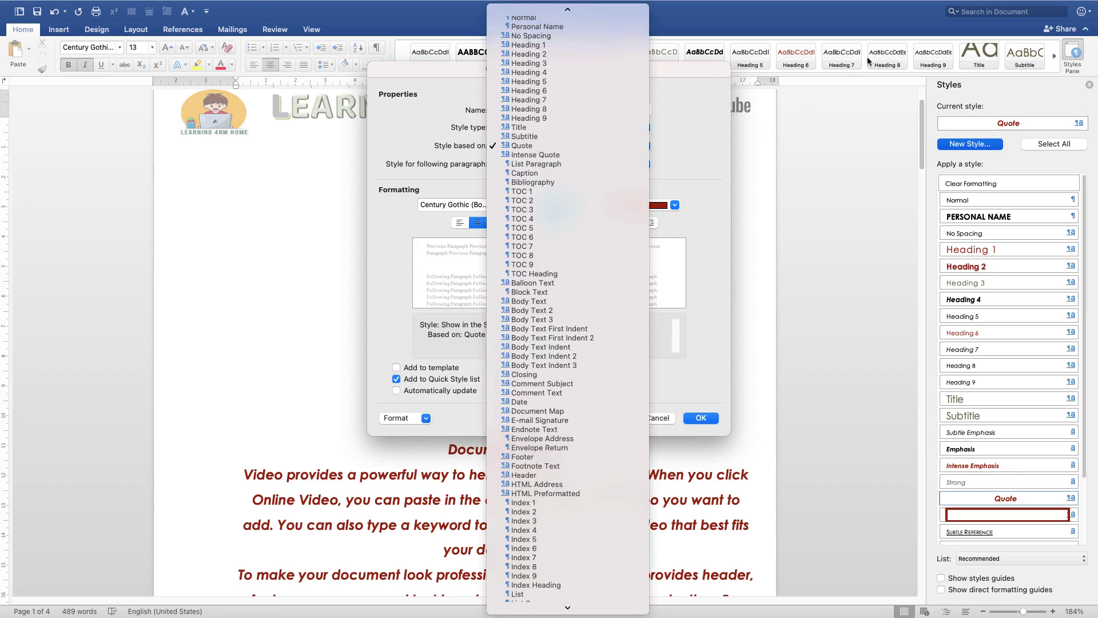
{"action": "left_click", "coordinate": [533, 147]}
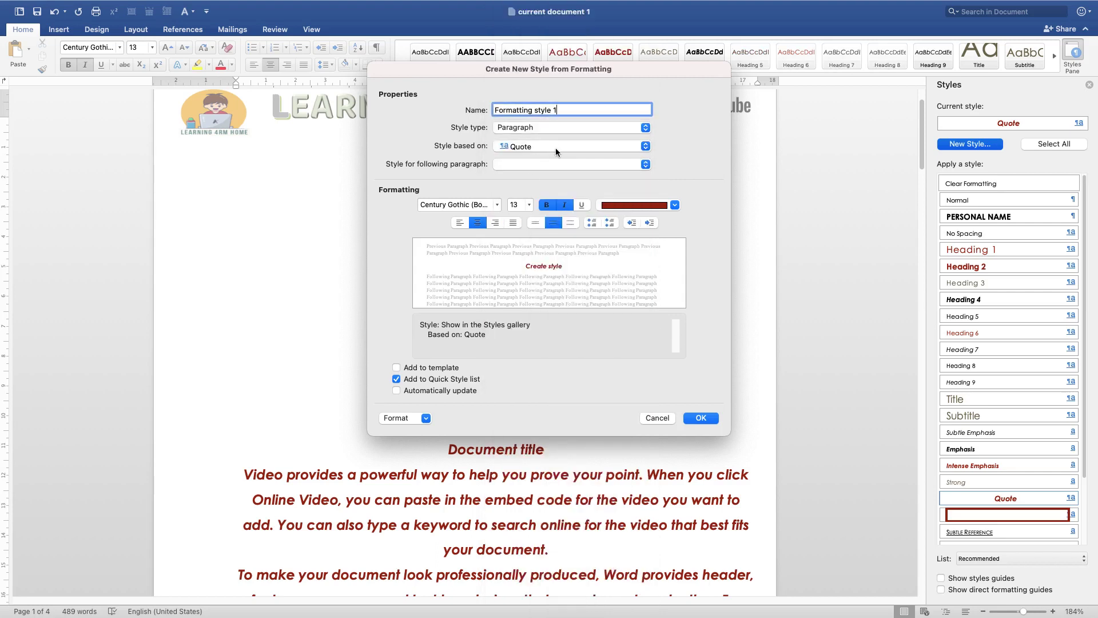
- Set the new style's following paragraph style to Normal, its alignment to left and its font size to 16
{"action": "left_click", "coordinate": [517, 165]}
{"action": "left_click", "coordinate": [458, 223]}
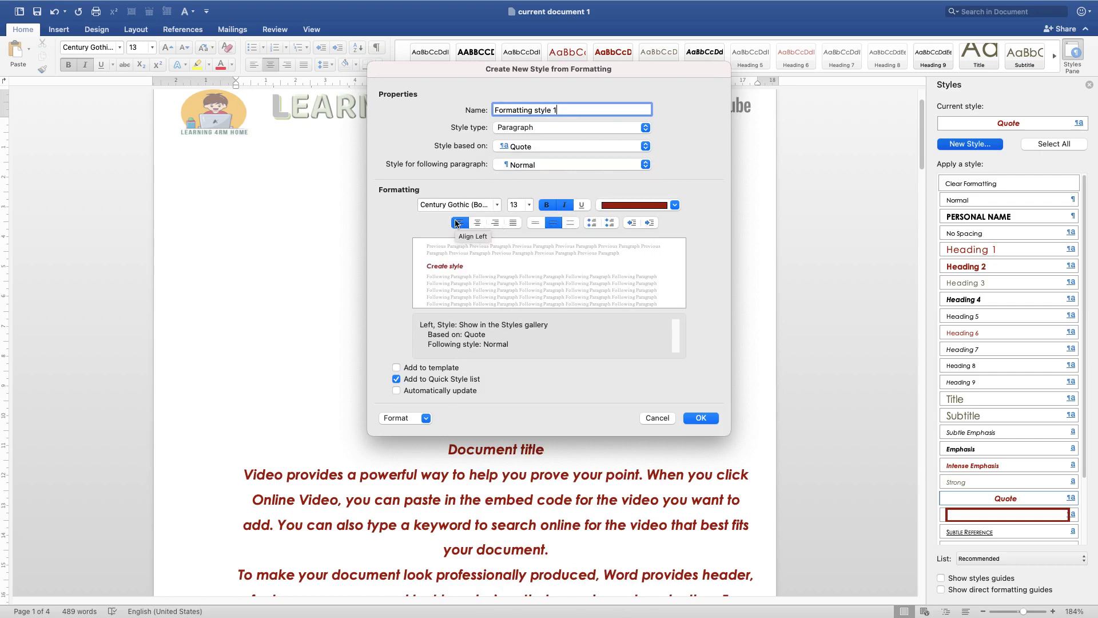
{"action": "left_click", "coordinate": [529, 204]}
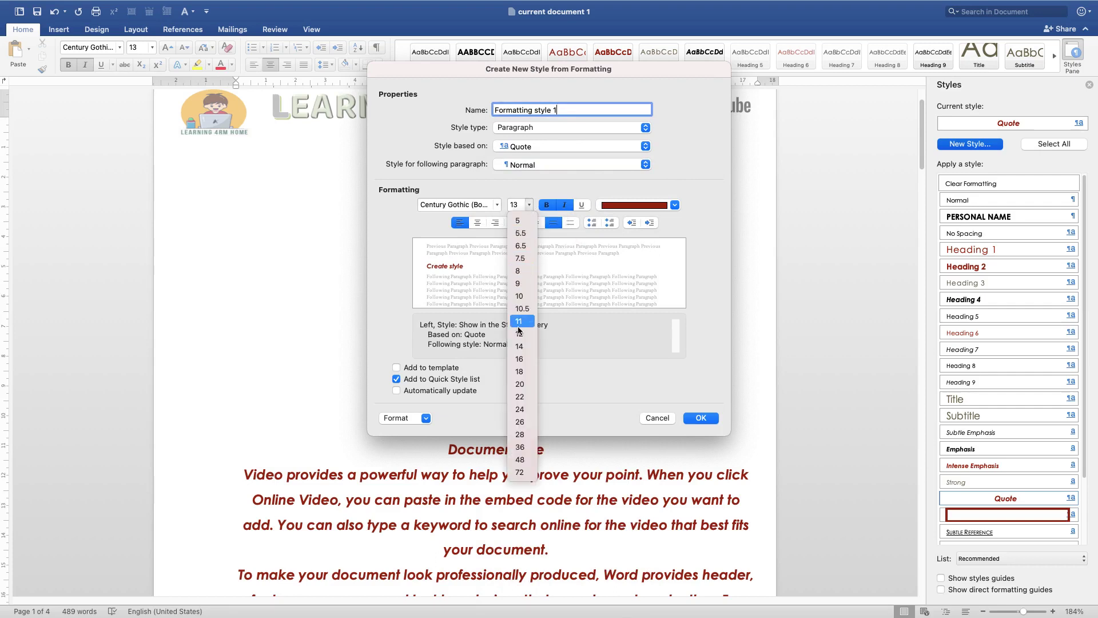
{"action": "left_click", "coordinate": [520, 359]}
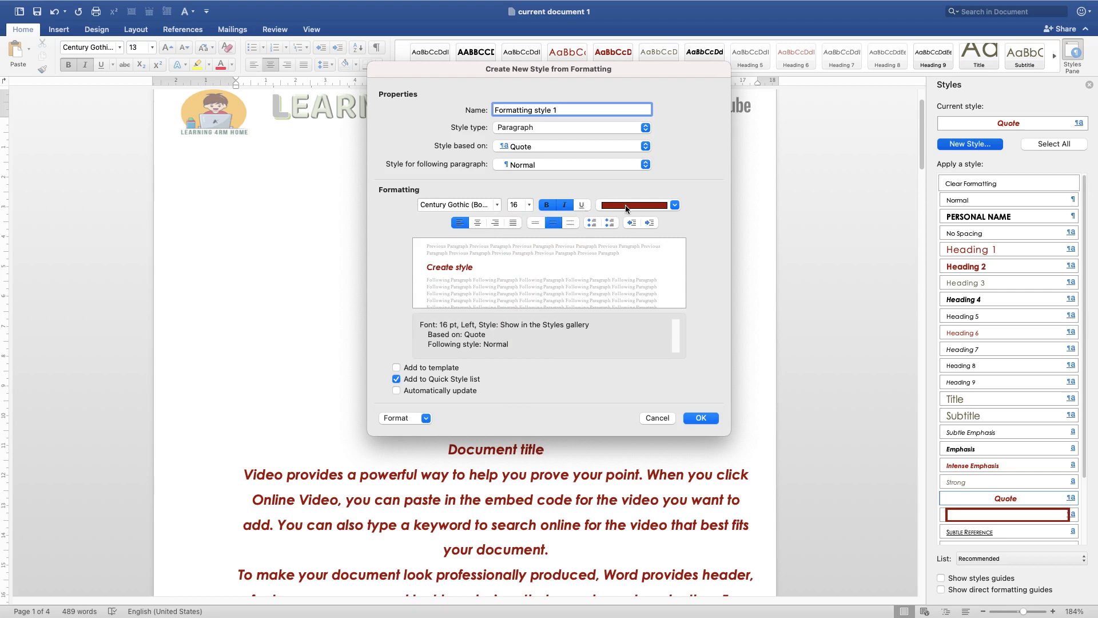
- Give the new style the green Accent 6 font colour and a 1.27 cm left indent, and create it
{"action": "left_click", "coordinate": [675, 204]}
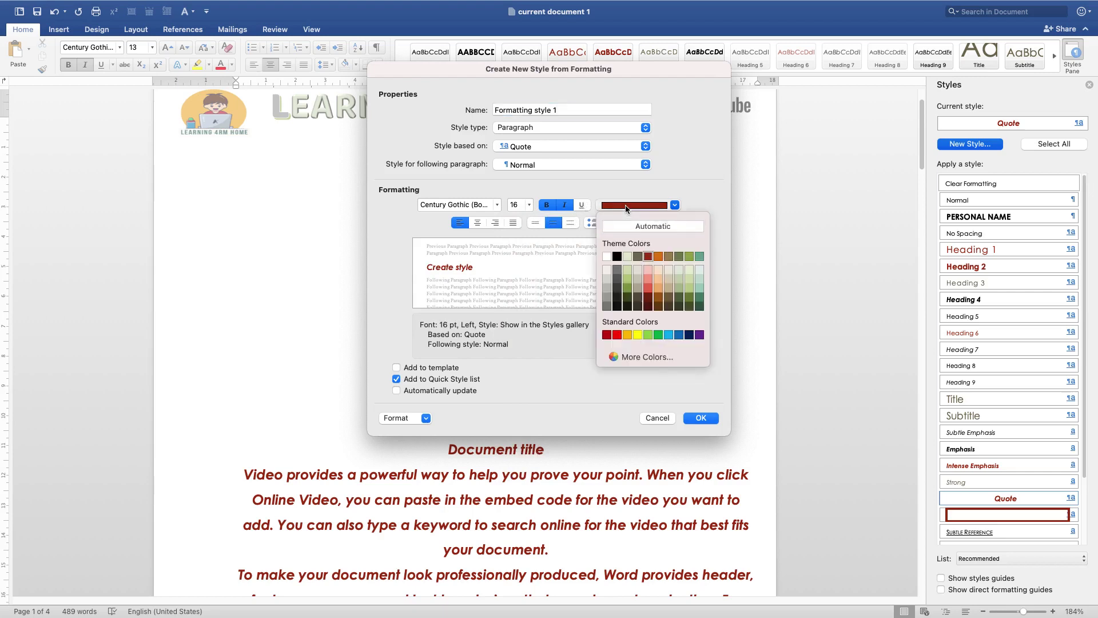
{"action": "left_click", "coordinate": [699, 255]}
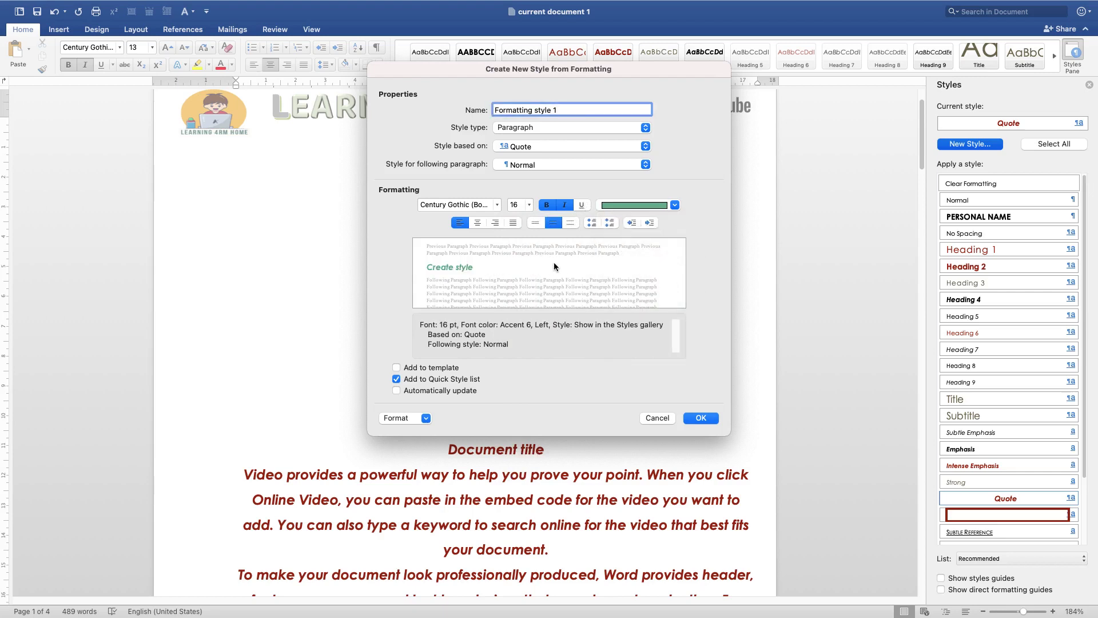
{"action": "left_click", "coordinate": [650, 224]}
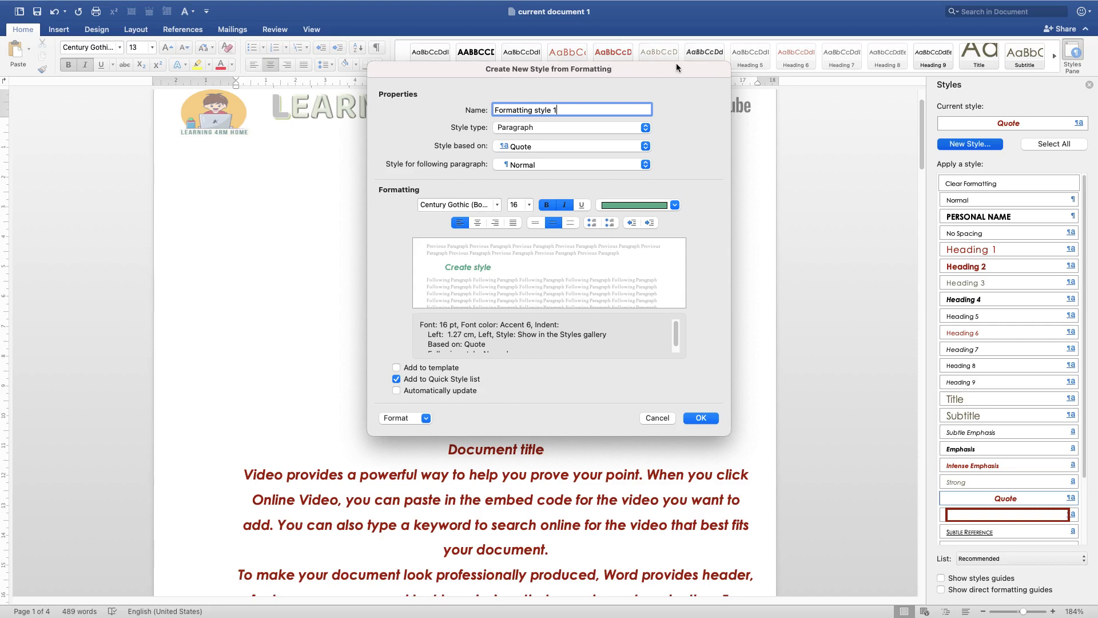
{"action": "left_click", "coordinate": [701, 418]}
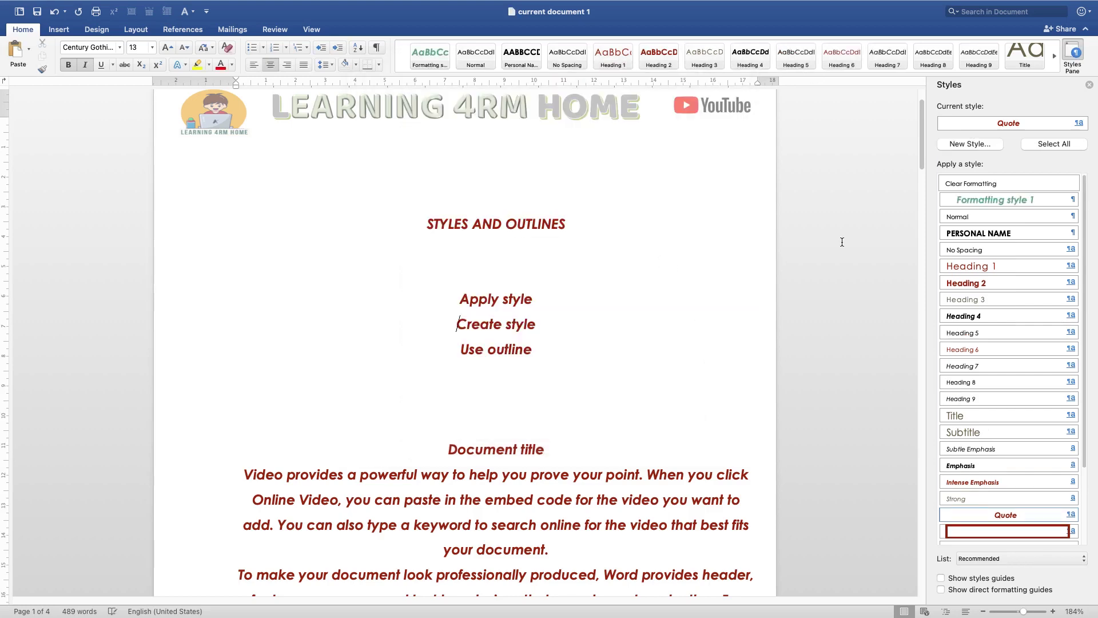
- Close the Styles pane and apply Formatting style 1 to the "Create style" line
{"action": "left_click", "coordinate": [1090, 84]}
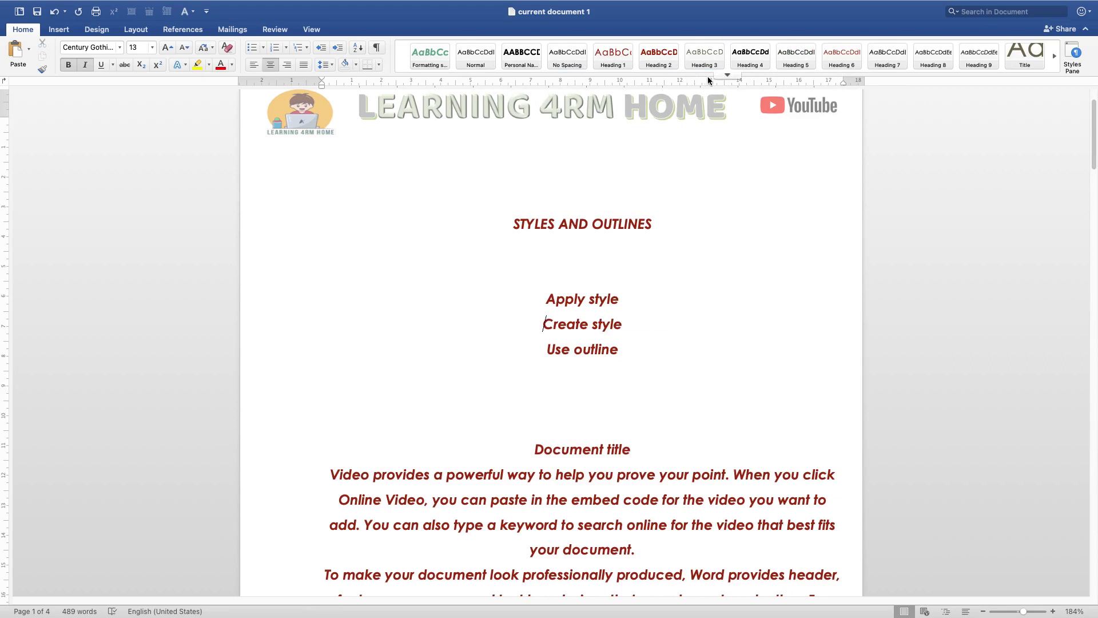
{"action": "left_click", "coordinate": [723, 74]}
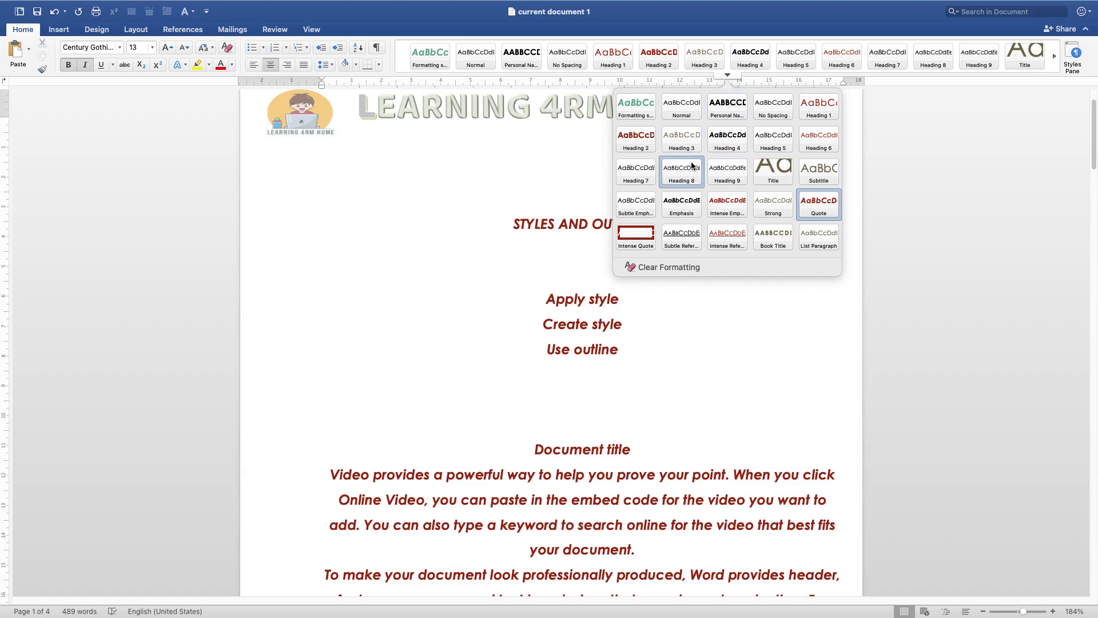
{"action": "left_click", "coordinate": [635, 110]}
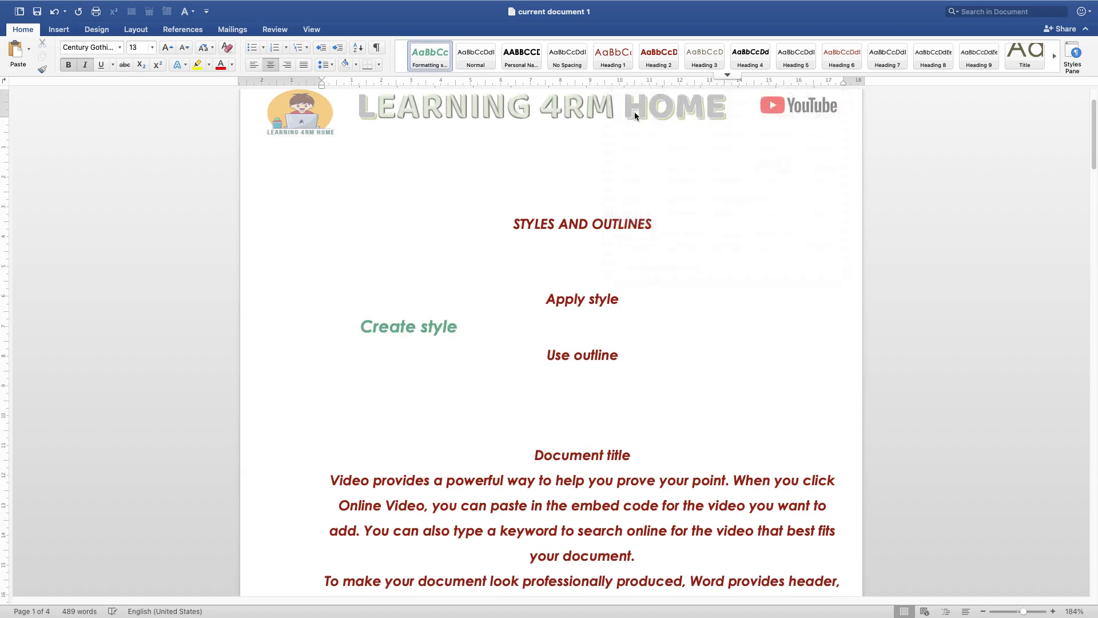
- Apply Formatting style 1 to all text from the "Apply style" line through the body paragraphs on page 1, and review the result
{"action": "left_click_drag", "start_coordinate": [584, 272], "coordinate": [721, 474]}
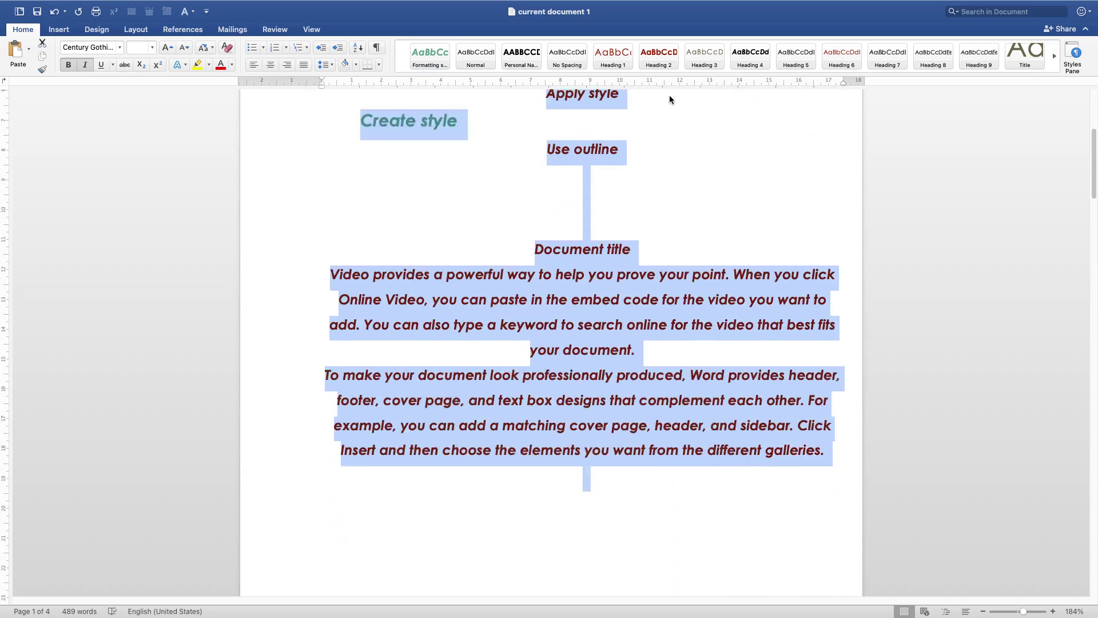
{"action": "left_click", "coordinate": [429, 55]}
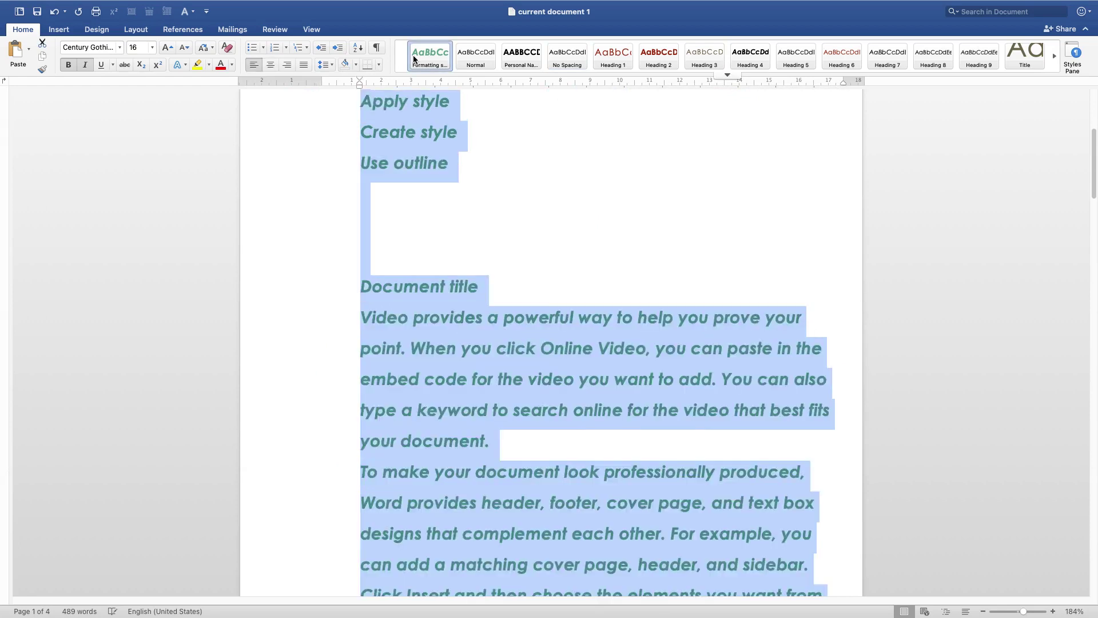
{"action": "left_click", "coordinate": [637, 250]}
{"action": "scroll", "coordinate": [592, 403], "scroll_direction": "up", "scroll_amount": 5}
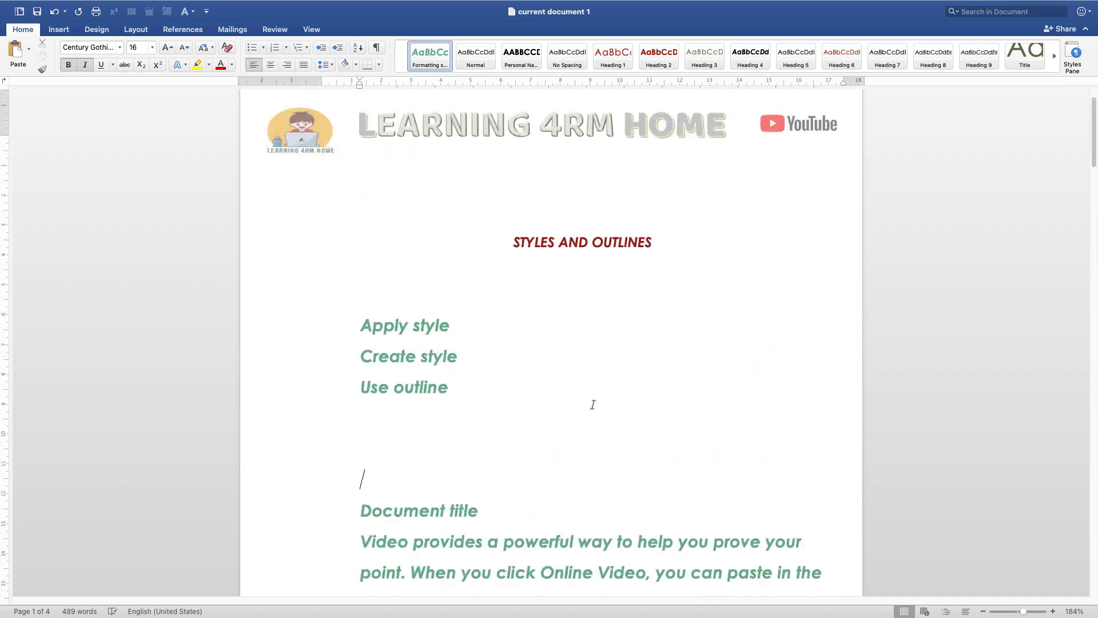
{"action": "scroll", "coordinate": [484, 438], "scroll_direction": "down", "scroll_amount": 5}
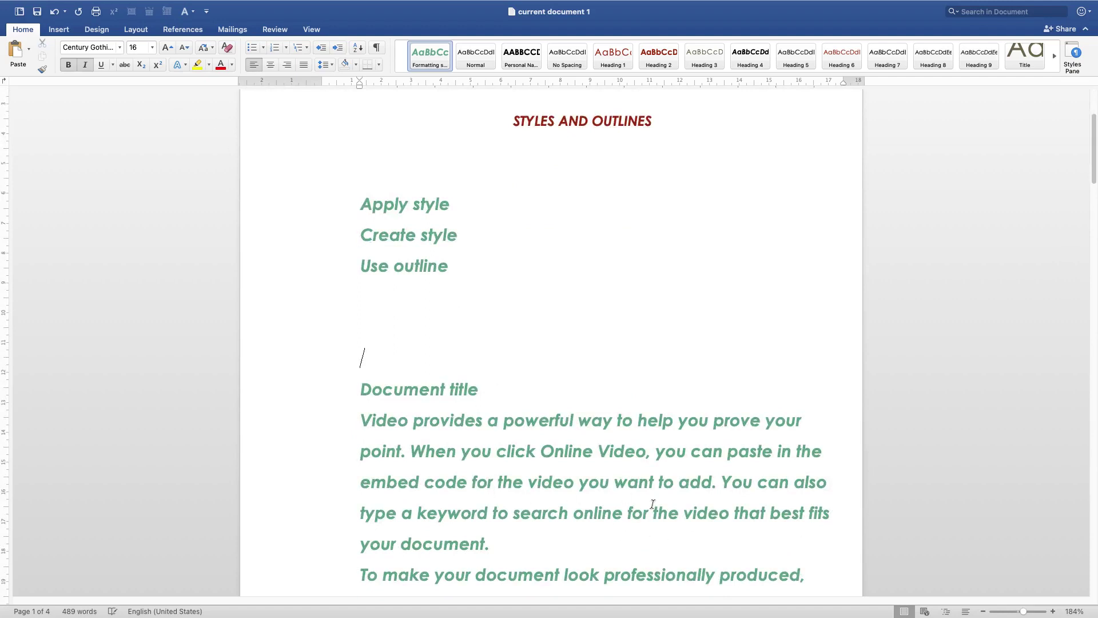
{"action": "scroll", "coordinate": [584, 376], "scroll_direction": "down", "scroll_amount": 1}
{"action": "scroll", "coordinate": [583, 376], "scroll_direction": "down", "scroll_amount": 1}
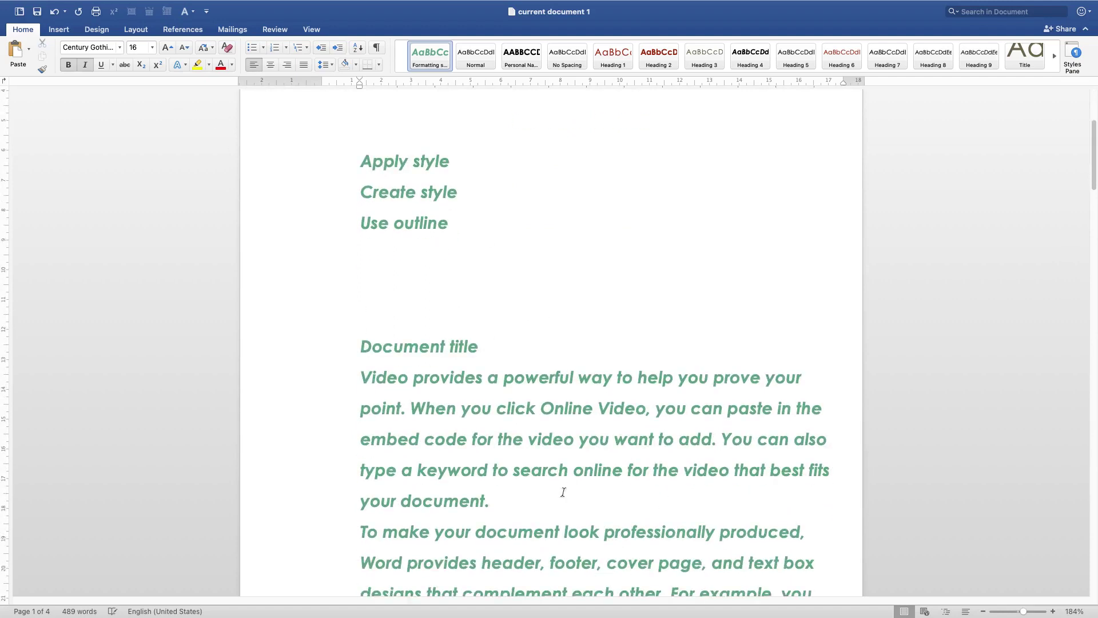
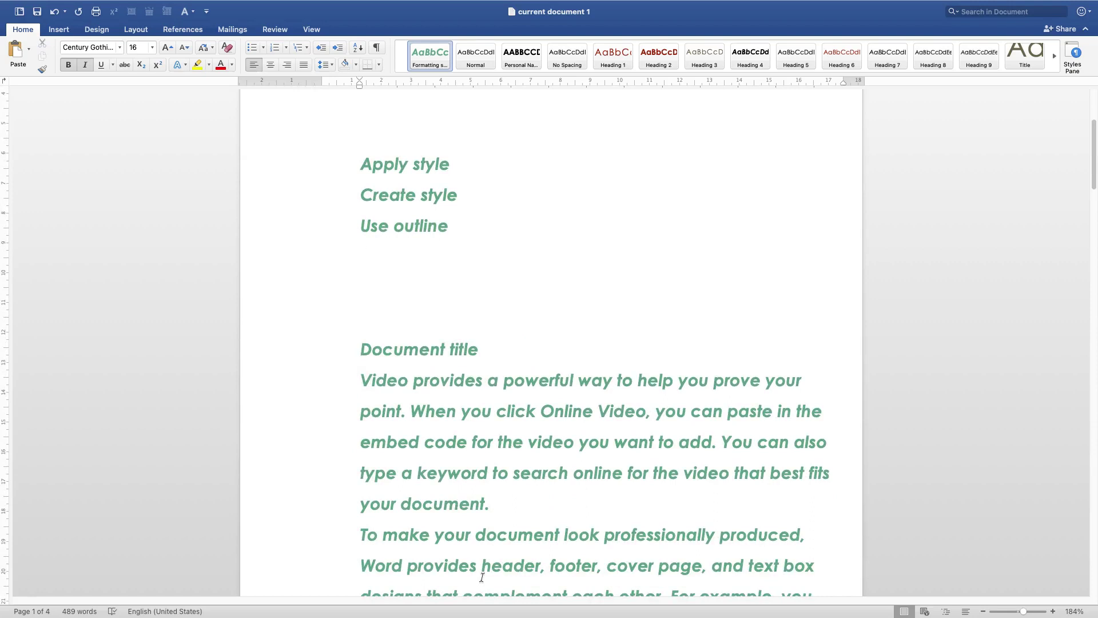
- Add the line "Microsfot office course" at the start of the empty area on page 2
{"action": "scroll", "coordinate": [508, 515], "scroll_direction": "down", "scroll_amount": 5}
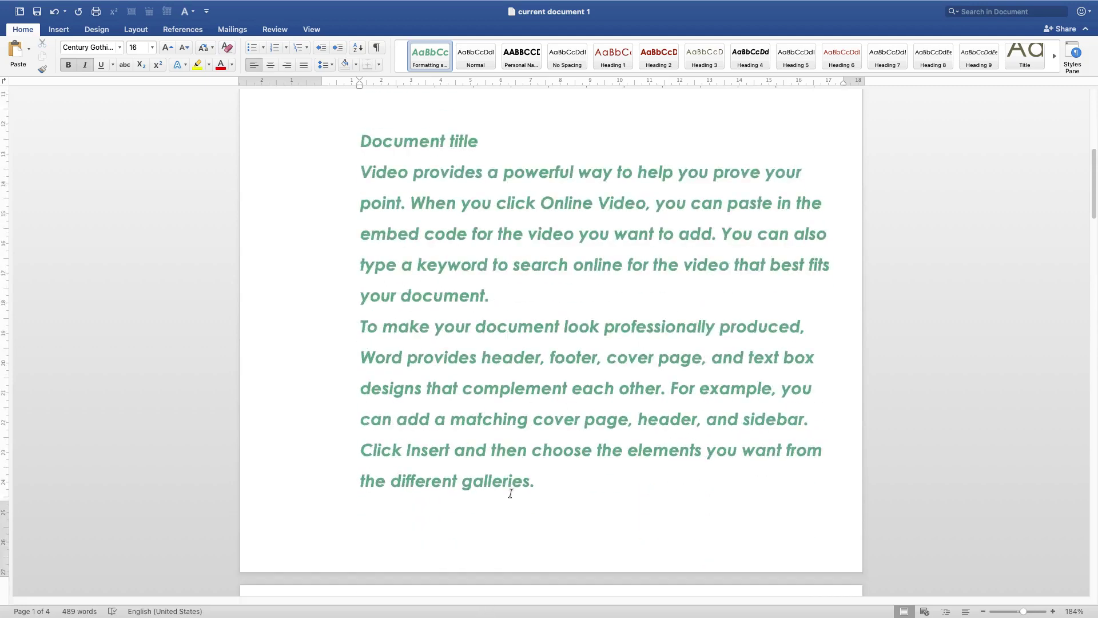
{"action": "scroll", "coordinate": [509, 496], "scroll_direction": "down", "scroll_amount": 2}
{"action": "scroll", "coordinate": [468, 492], "scroll_direction": "down", "scroll_amount": 10}
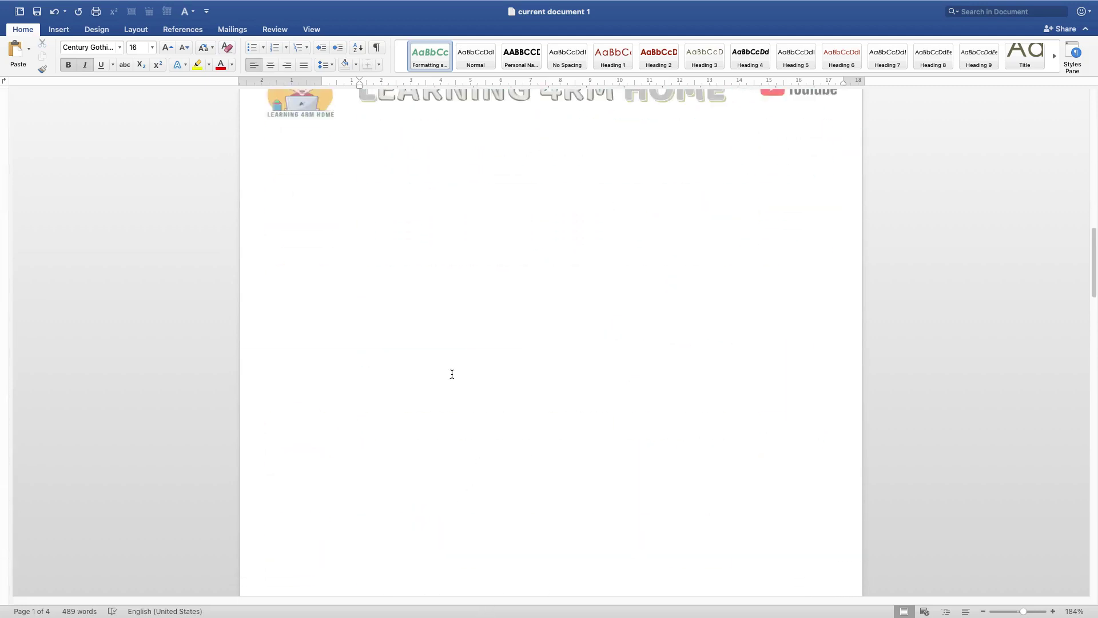
{"action": "left_click", "coordinate": [441, 268]}
{"action": "scroll", "coordinate": [443, 272], "scroll_direction": "up", "scroll_amount": 3}
{"action": "left_click", "coordinate": [422, 331]}
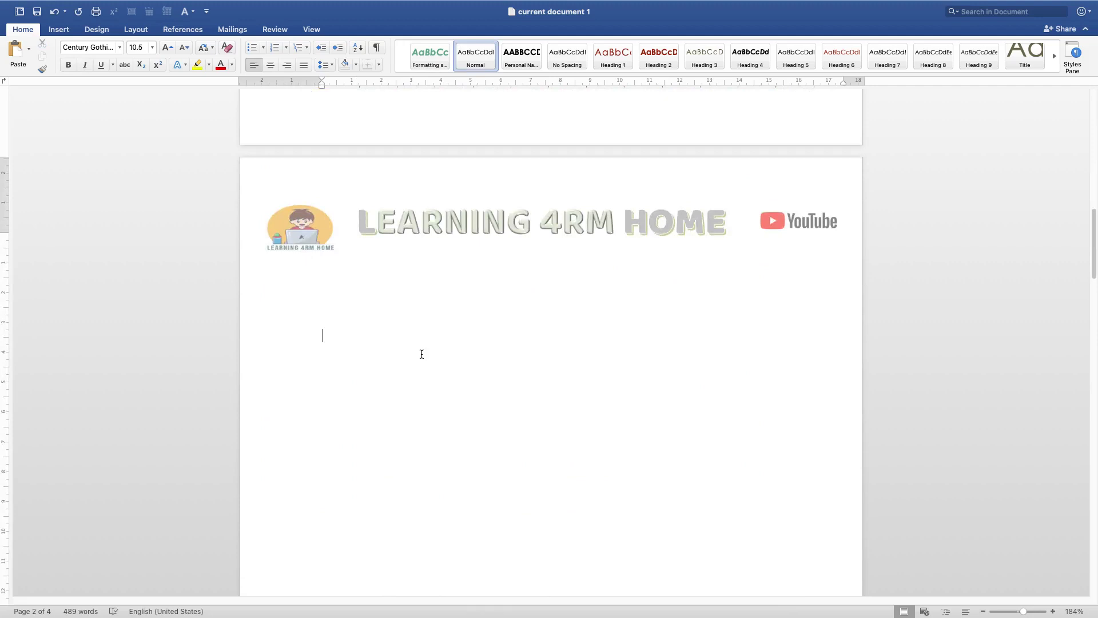
{"action": "type", "text": "microsfot office course"}
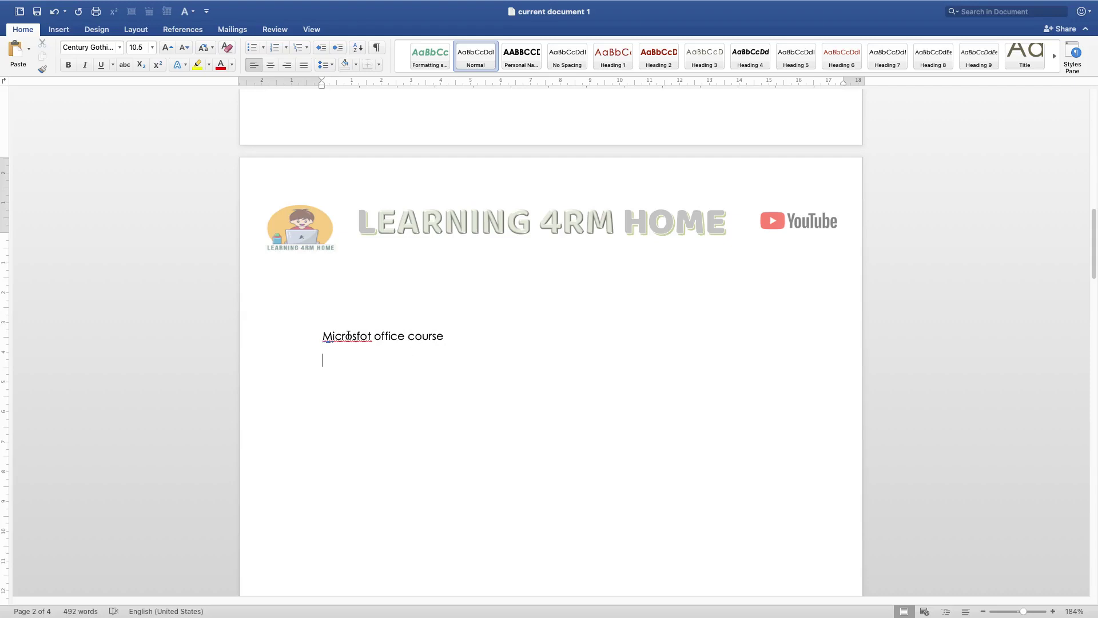
- Correct the misspelled first word of the new line to the suggested "Microsoft"
{"action": "right_click", "coordinate": [370, 347]}
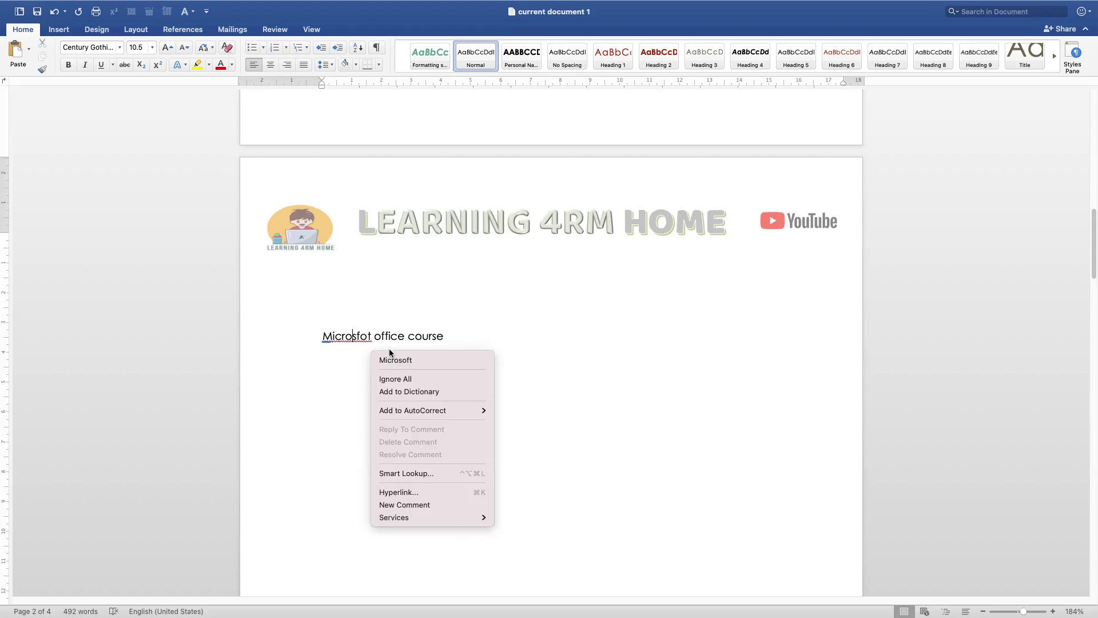
{"action": "left_click", "coordinate": [431, 358]}
{"action": "left_click", "coordinate": [450, 336]}
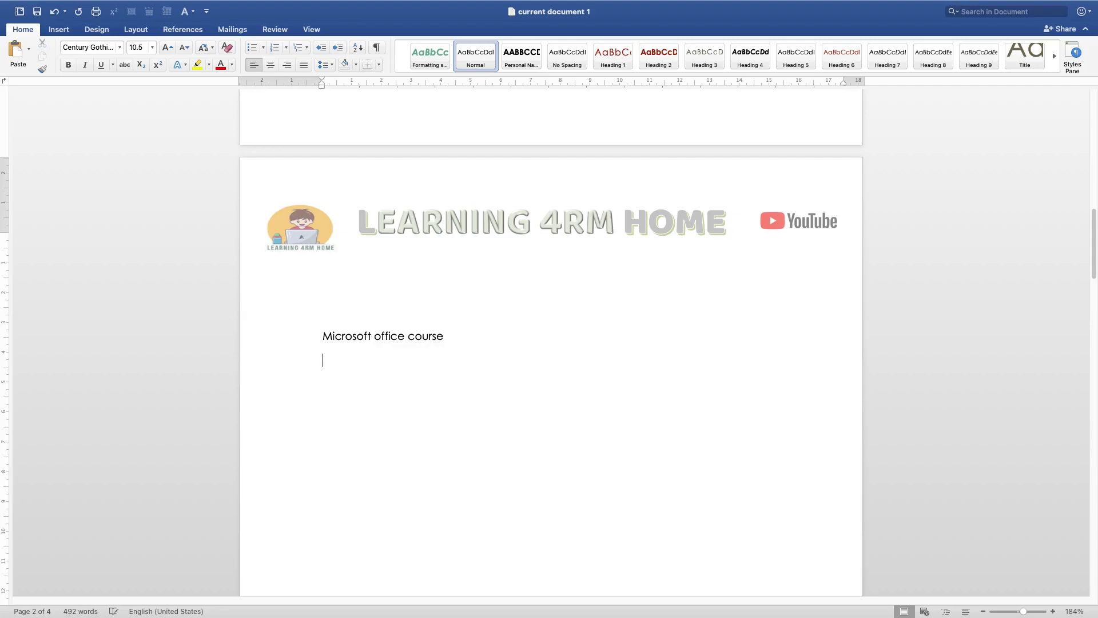
{"action": "key", "text": "Return"}
- Turn the "Microsoft office course" line into the first item of a numbered list by copying it, replacing it with "1." and pasting it back
{"action": "triple_click", "coordinate": [431, 335]}
{"action": "key", "text": "super+c"}
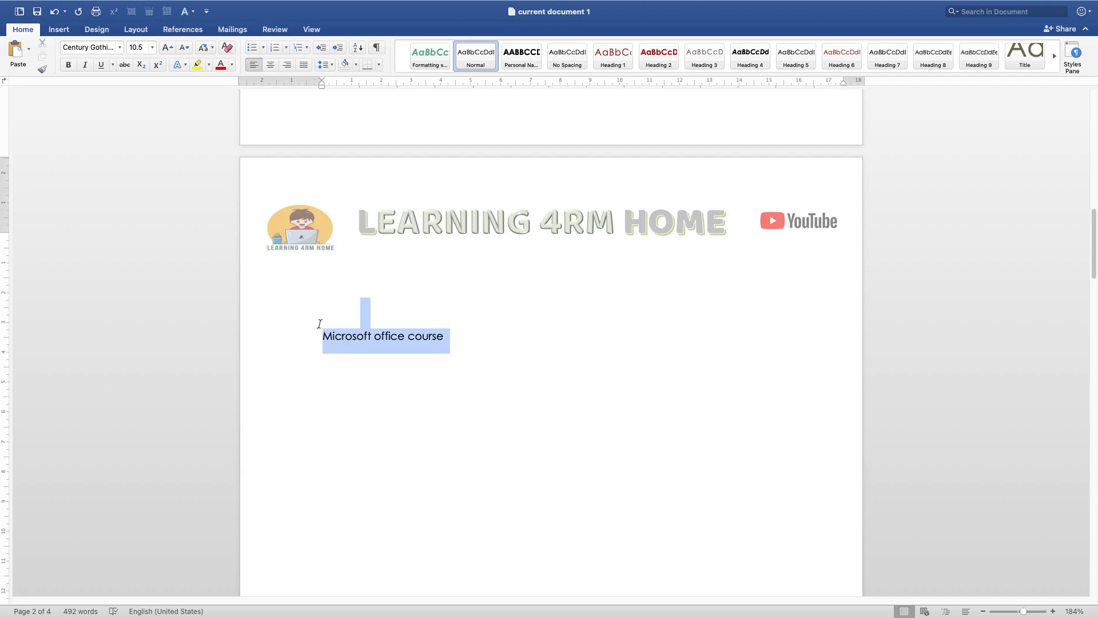
{"action": "type", "text": "1"}
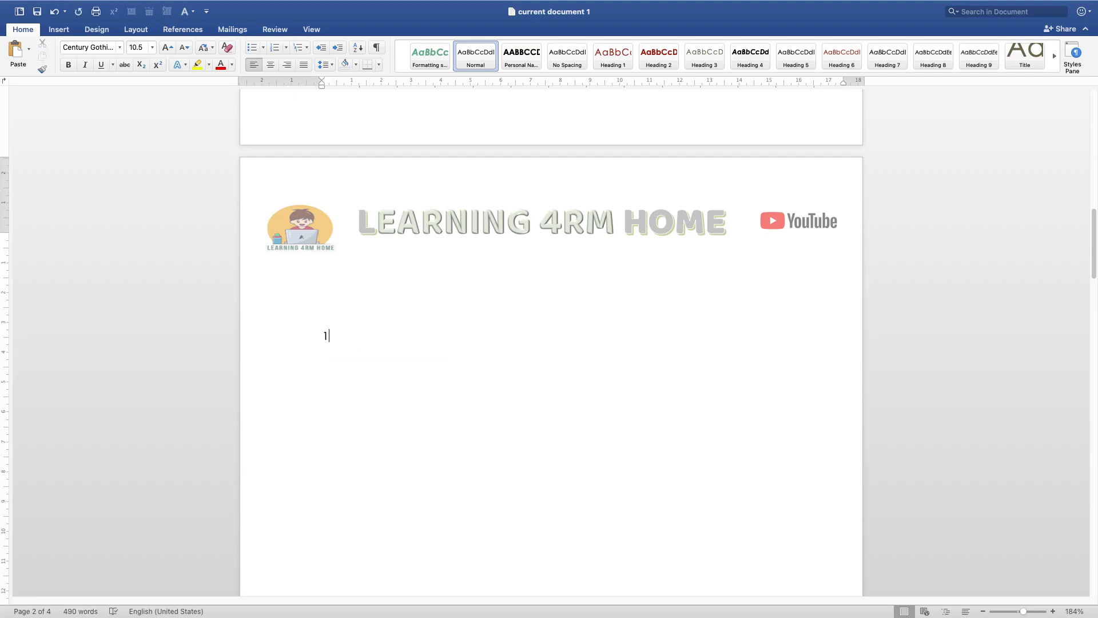
{"action": "type", "text": "."}
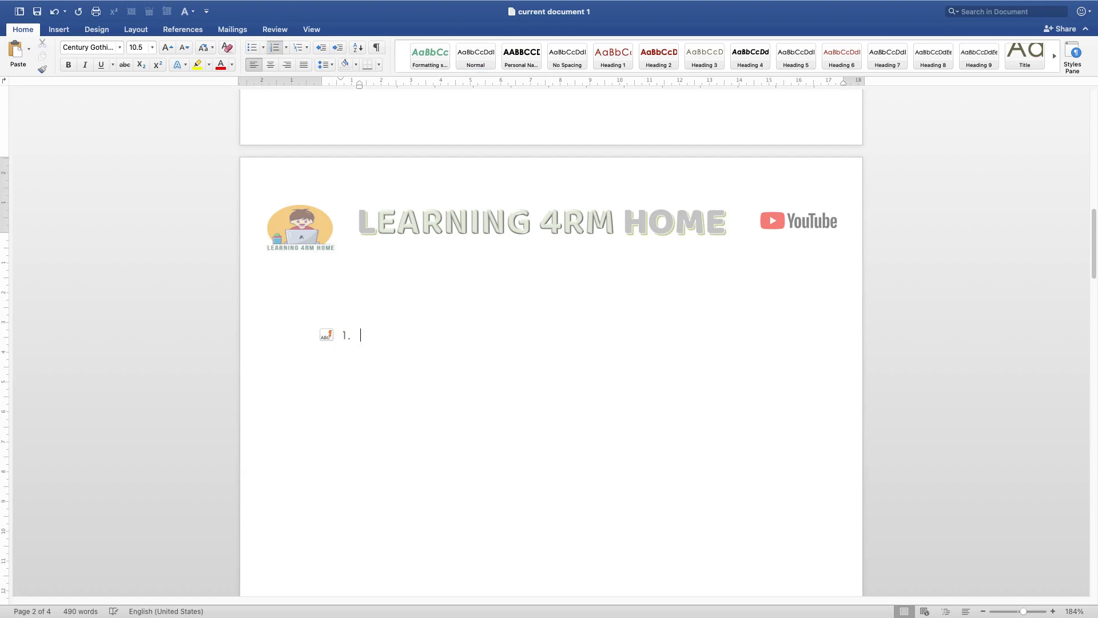
{"action": "key", "text": "super+v"}
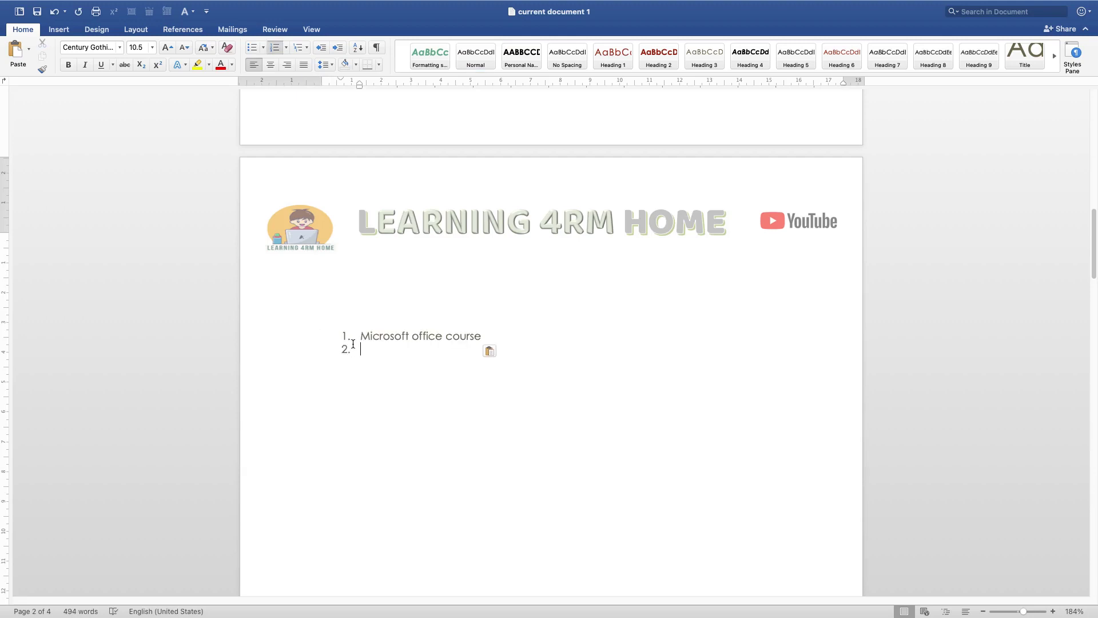
- Add MS Word, MS Excel and MS PowerPoint as second-level items under "Microsoft office course", correcting the spelling of PowerPoint
{"action": "key", "text": "Tab"}
{"action": "type", "text": "MS Word"}
{"action": "key", "text": "Return"}
{"action": "type", "text": "MS Excel"}
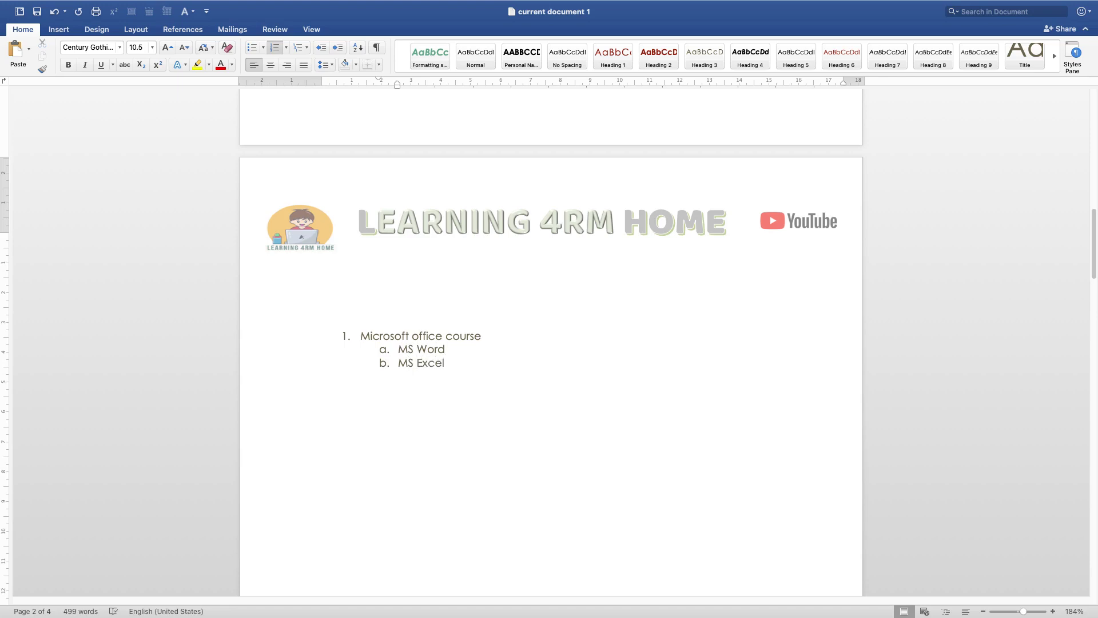
{"action": "key", "text": "Return"}
{"action": "type", "text": "MS Powerpoint"}
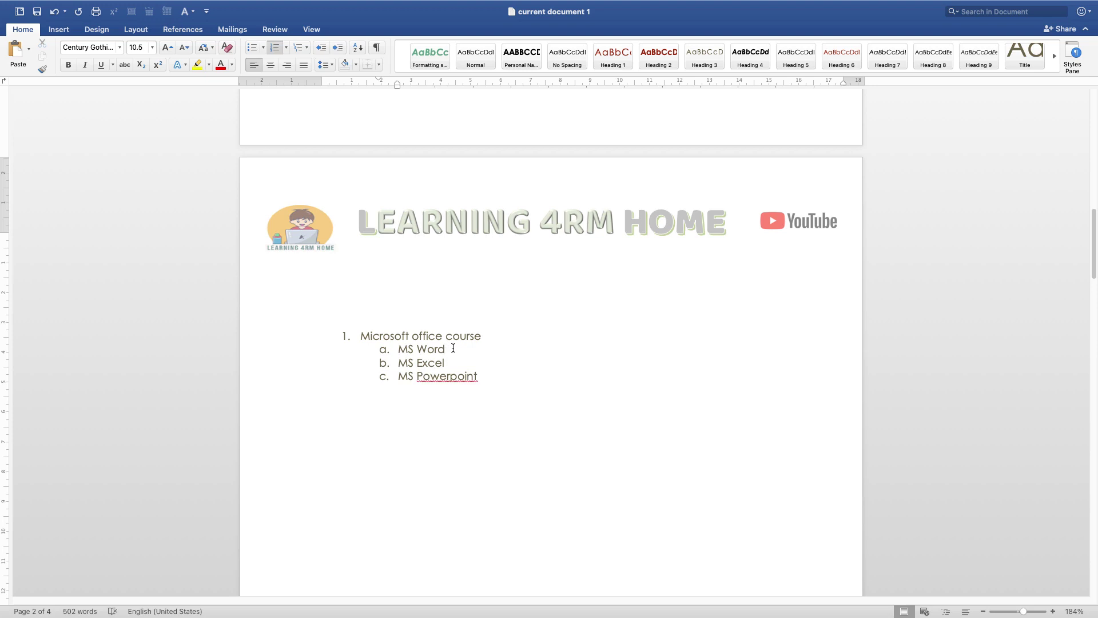
{"action": "right_click", "coordinate": [445, 378]}
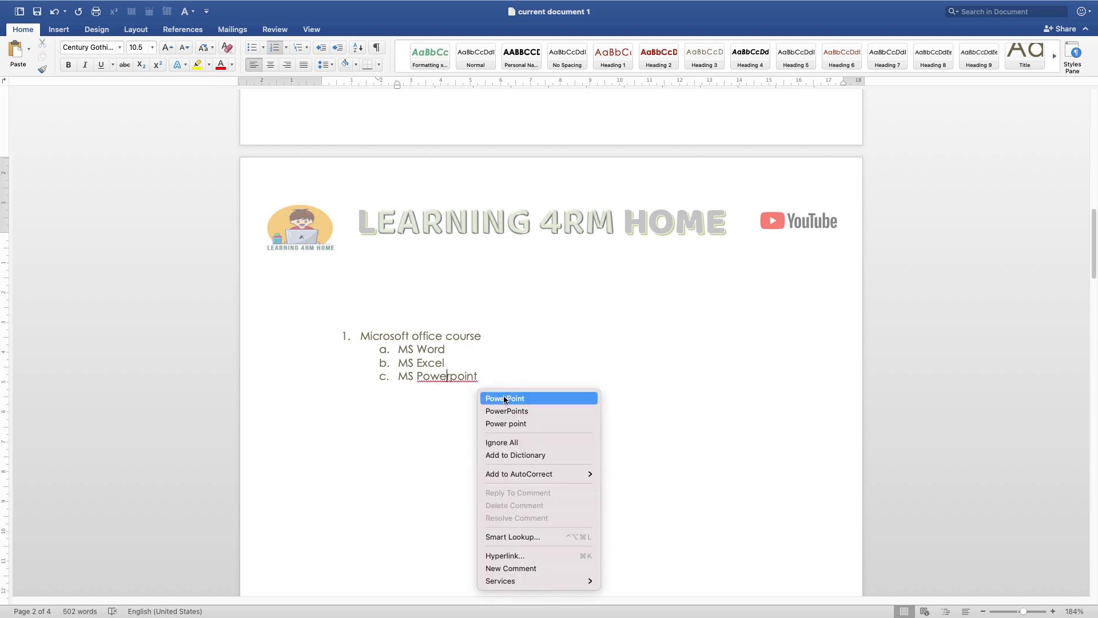
{"action": "left_click", "coordinate": [505, 398]}
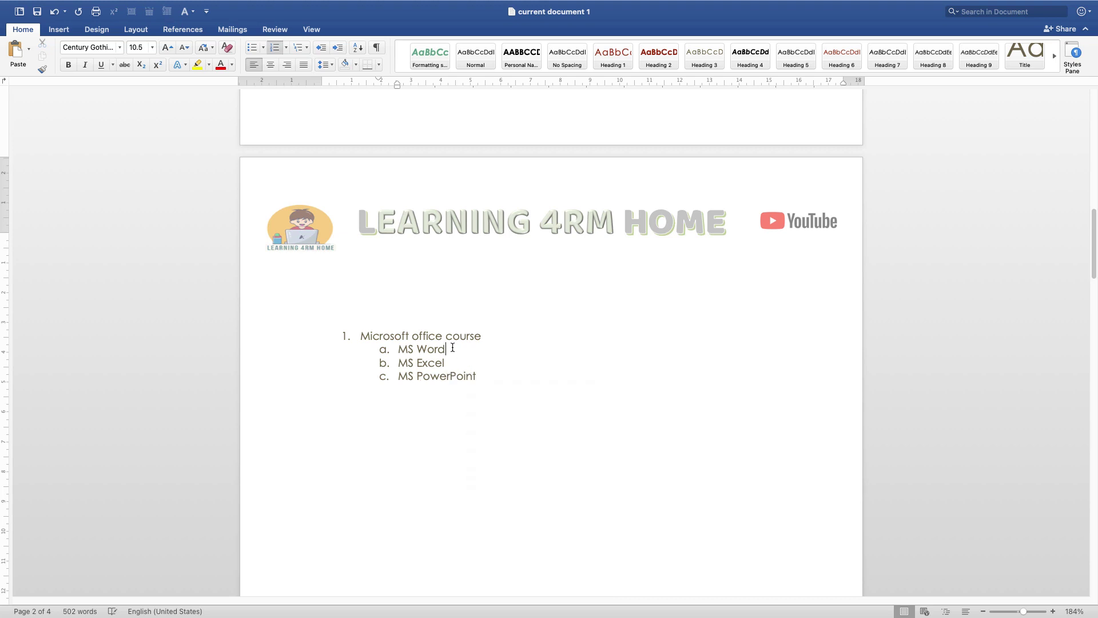
- Add the third-level items File, Home and insert under MS Word
{"action": "left_click", "coordinate": [452, 347]}
{"action": "key", "text": "Return"}
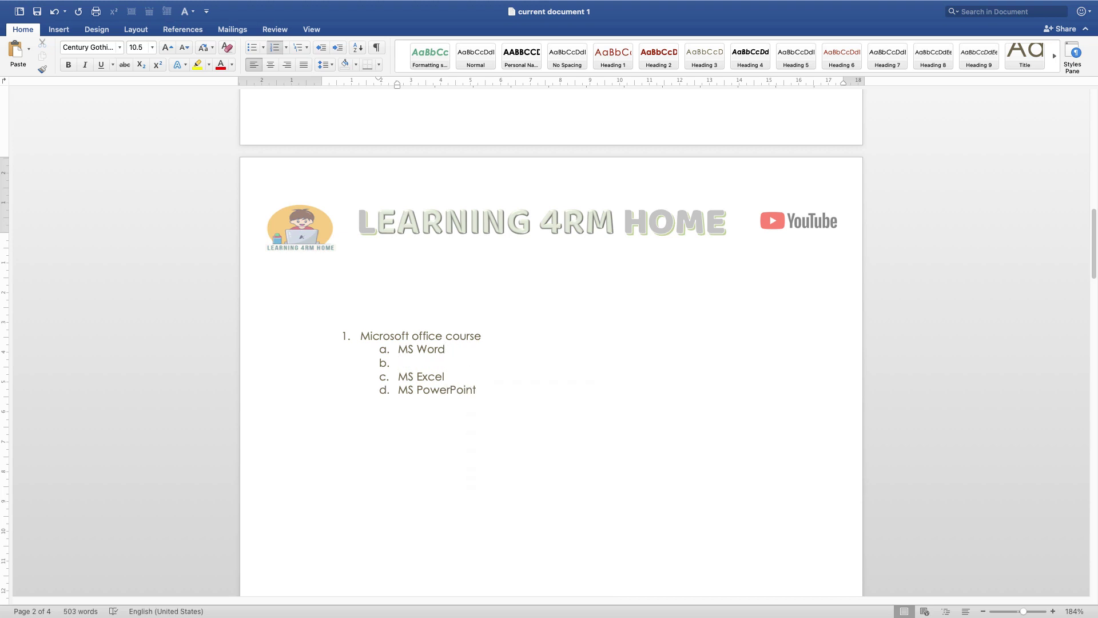
{"action": "key", "text": "Tab"}
{"action": "type", "text": "File"}
{"action": "key", "text": "Return"}
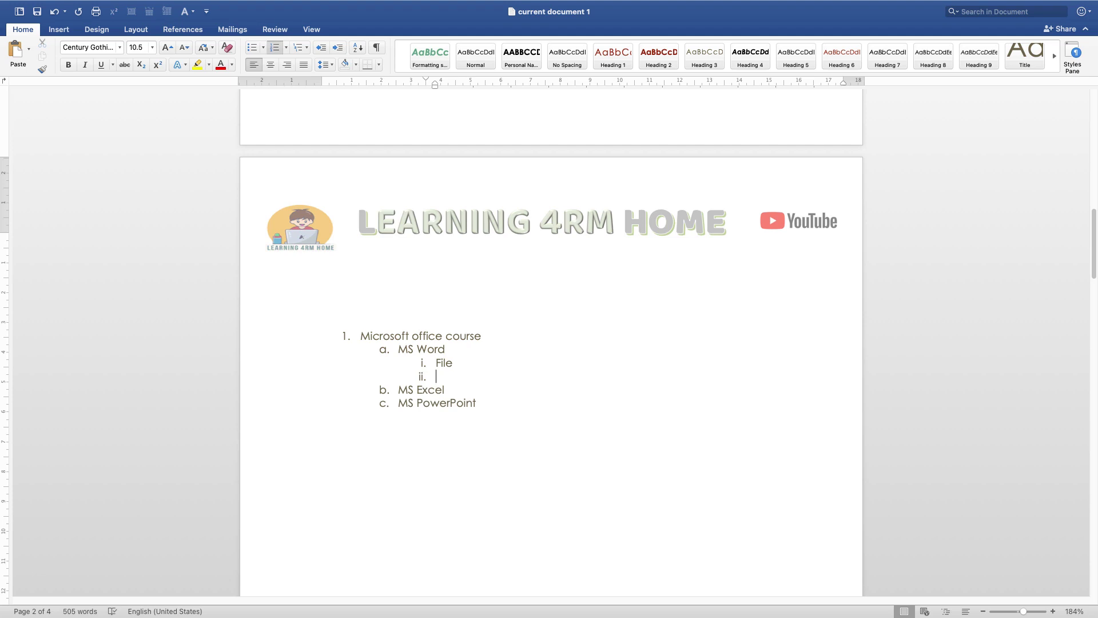
{"action": "type", "text": "Home"}
{"action": "key", "text": "Return"}
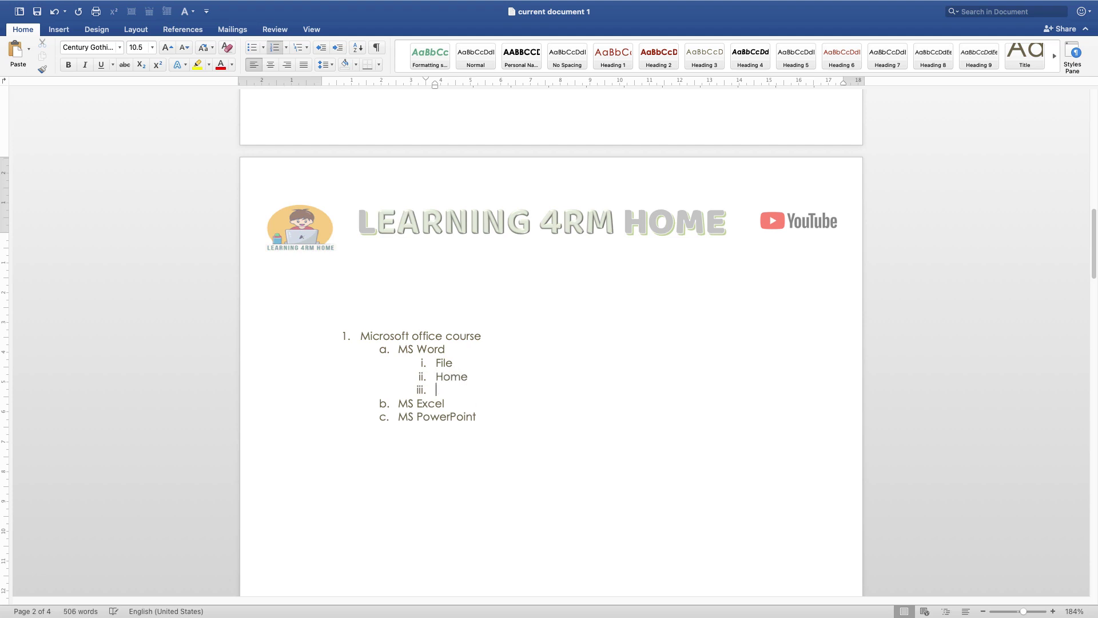
{"action": "type", "text": "insert"}
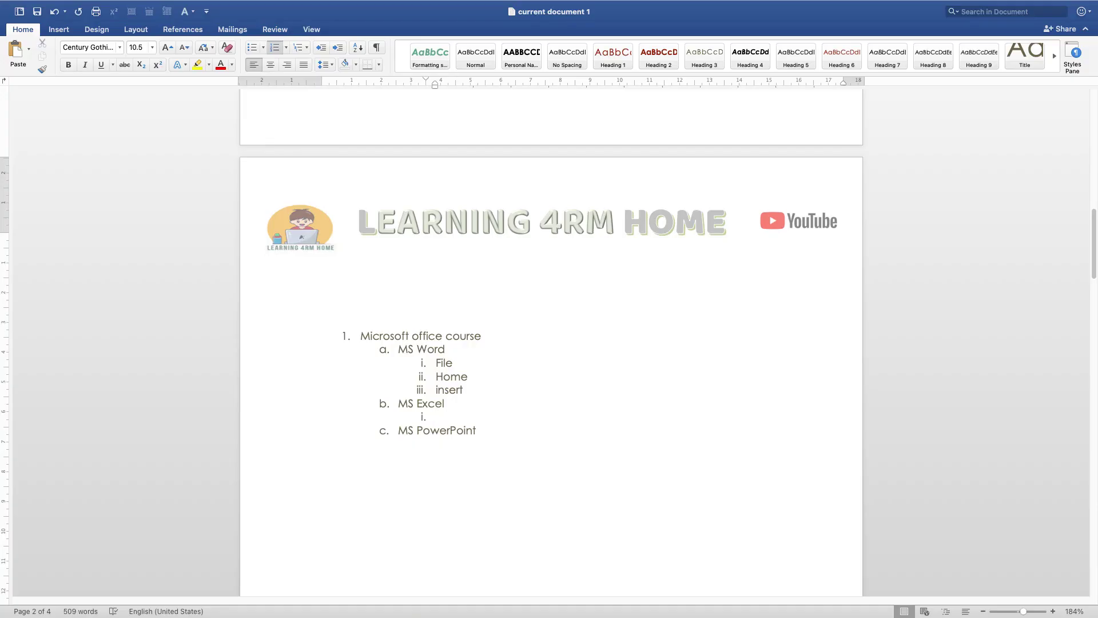
- Add the third-level items Formula, Sheet and Features under MS Excel
{"action": "type", "text": "formula"}
{"action": "key", "text": "Return"}
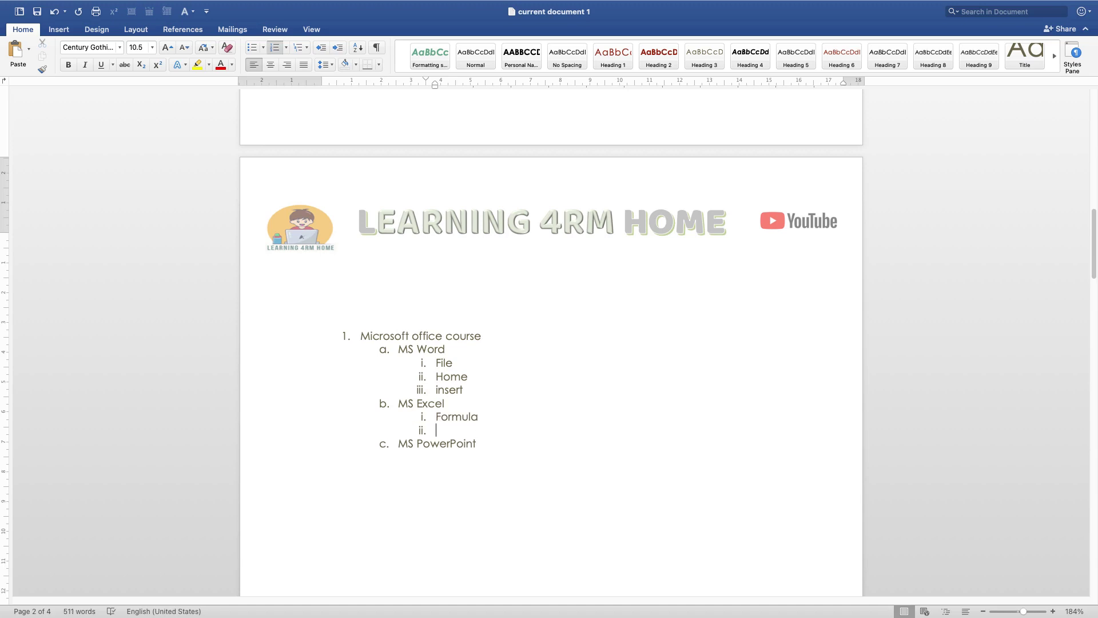
{"action": "type", "text": "sheet"}
{"action": "key", "text": "Return"}
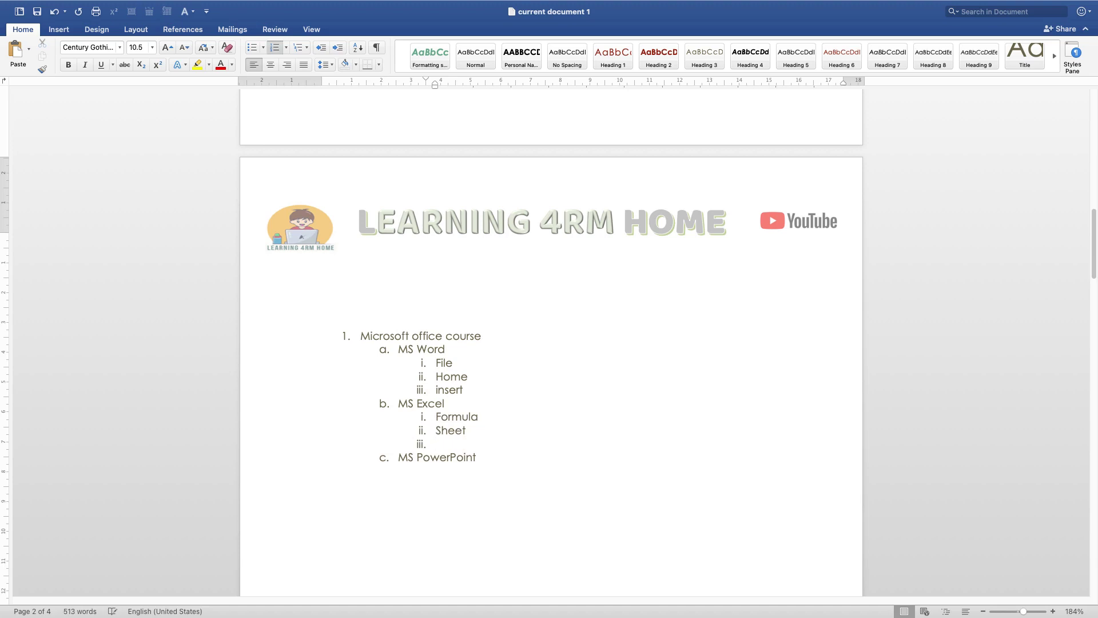
{"action": "type", "text": "features"}
- Add the third-level items Content, Transition and Slides under MS PowerPoint, correcting the spelling of Transition and Slides
{"action": "key", "text": "Return"}
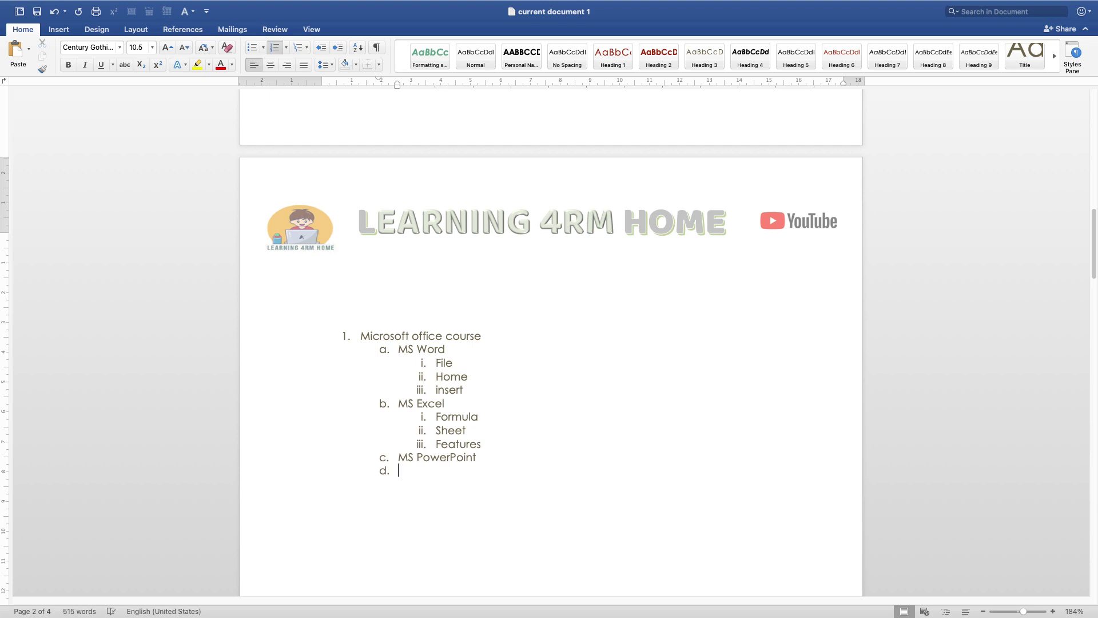
{"action": "key", "text": "Tab"}
{"action": "type", "text": "content"}
{"action": "key", "text": "Return"}
{"action": "type", "text": "transitrion"}
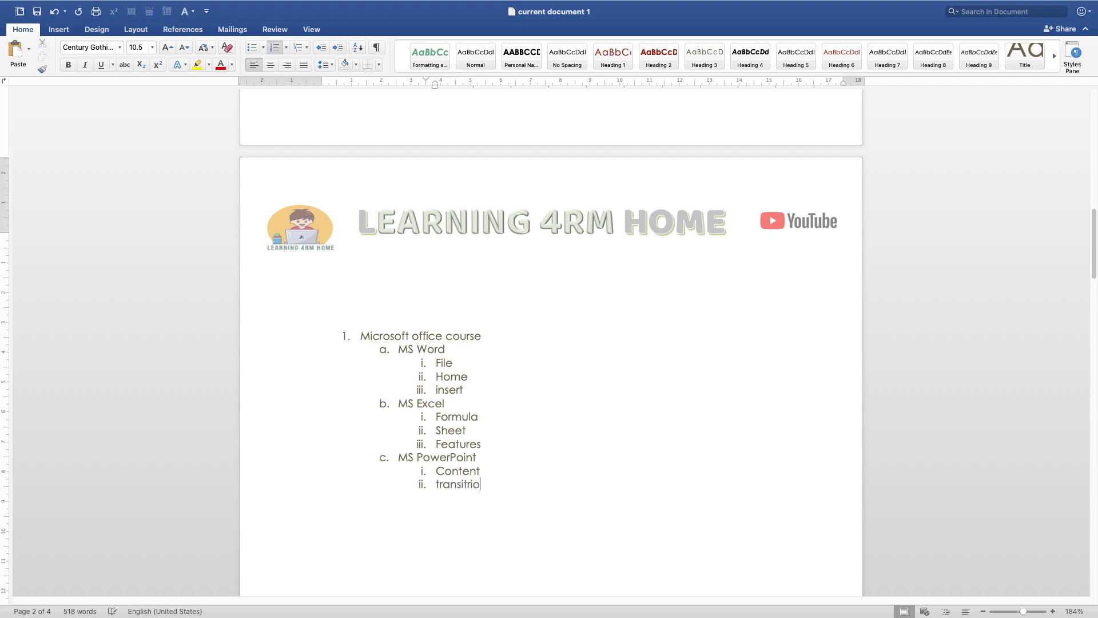
{"action": "key", "text": "BackSpace"}
{"action": "key", "text": "BackSpace"}
{"action": "key", "text": "BackSpace"}
{"action": "key", "text": "BackSpace"}
{"action": "type", "text": "ion"}
{"action": "key", "text": "Return"}
{"action": "type", "text": "slside"}
{"action": "key", "text": "BackSpace"}
{"action": "key", "text": "BackSpace"}
{"action": "key", "text": "BackSpace"}
{"action": "key", "text": "BackSpace"}
{"action": "type", "text": "ides"}
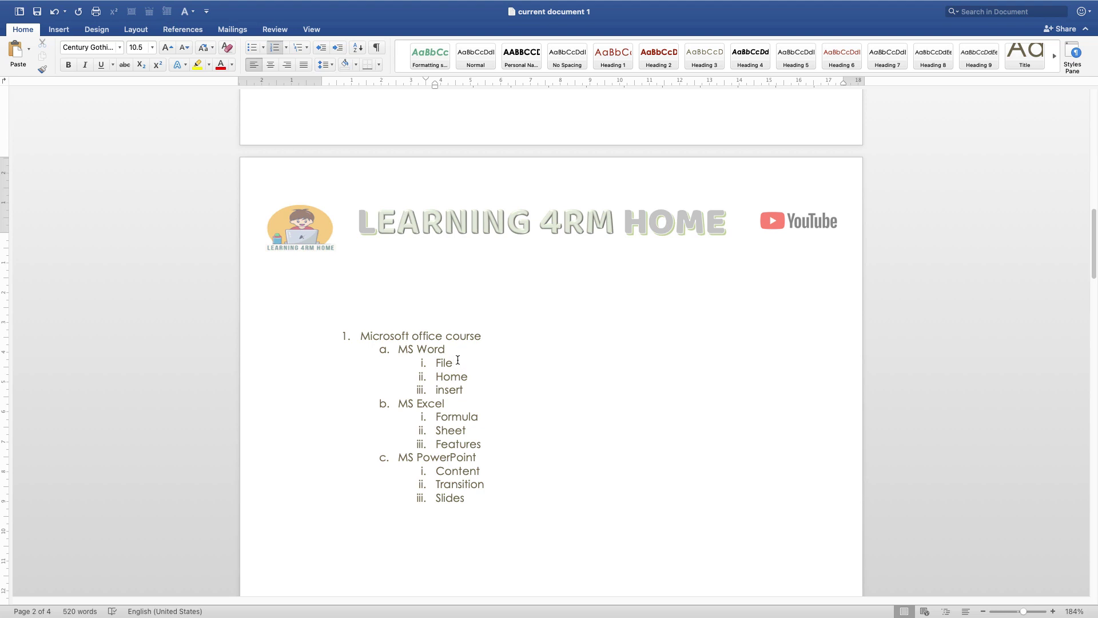
- Add the fourth-level items Save, Save As and Open under File in the MS Word section
{"action": "key", "text": "Return"}
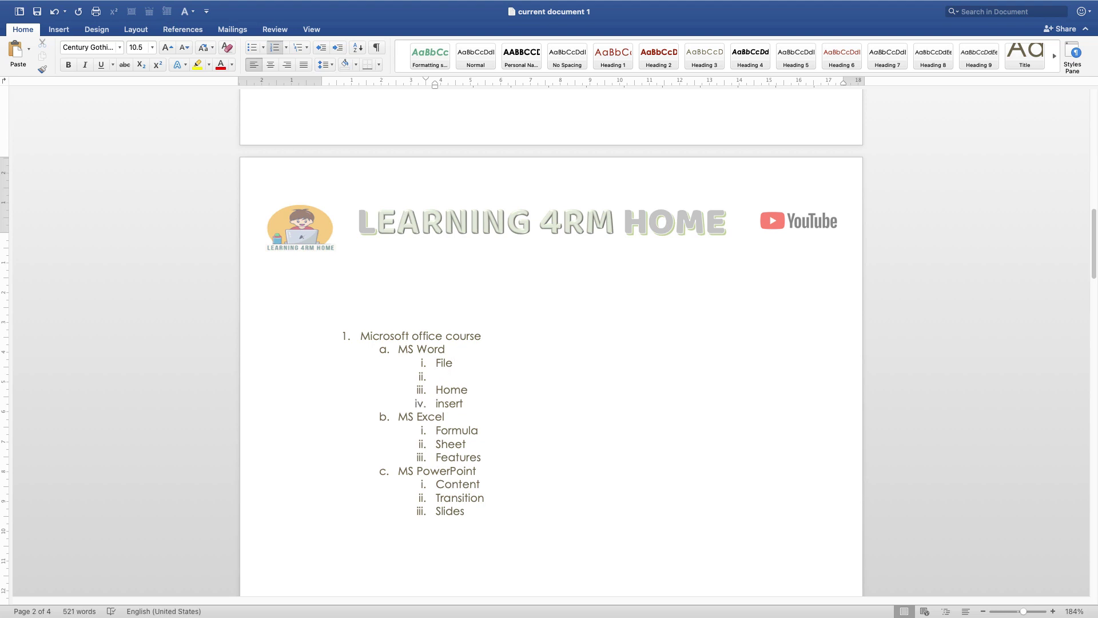
{"action": "key", "text": "Tab"}
{"action": "type", "text": "Save"}
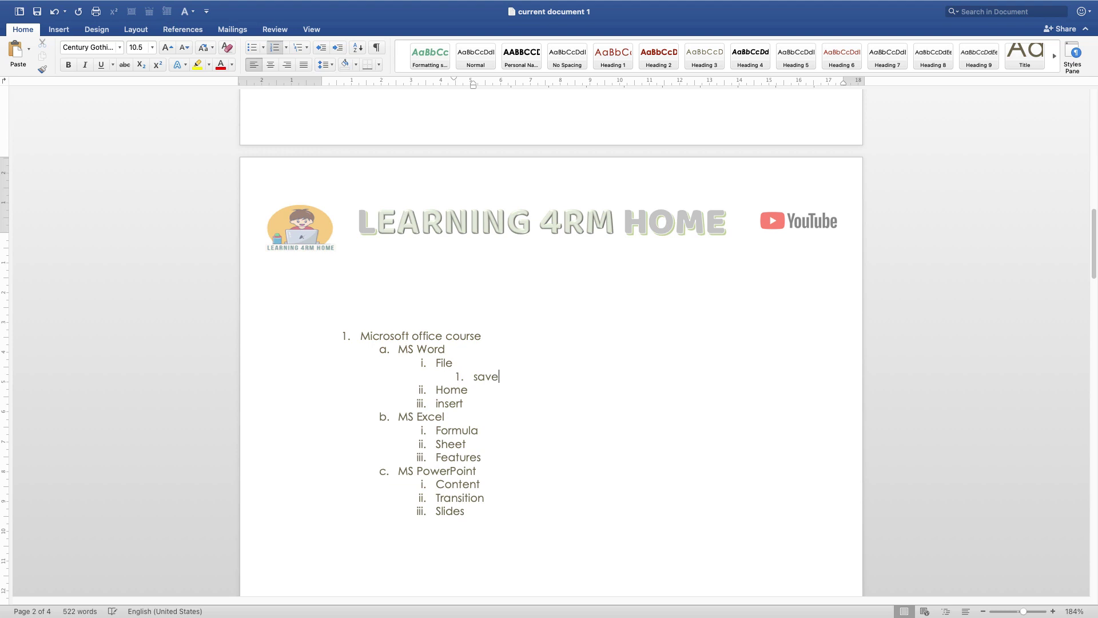
{"action": "key", "text": "Return"}
{"action": "type", "text": "Save As"}
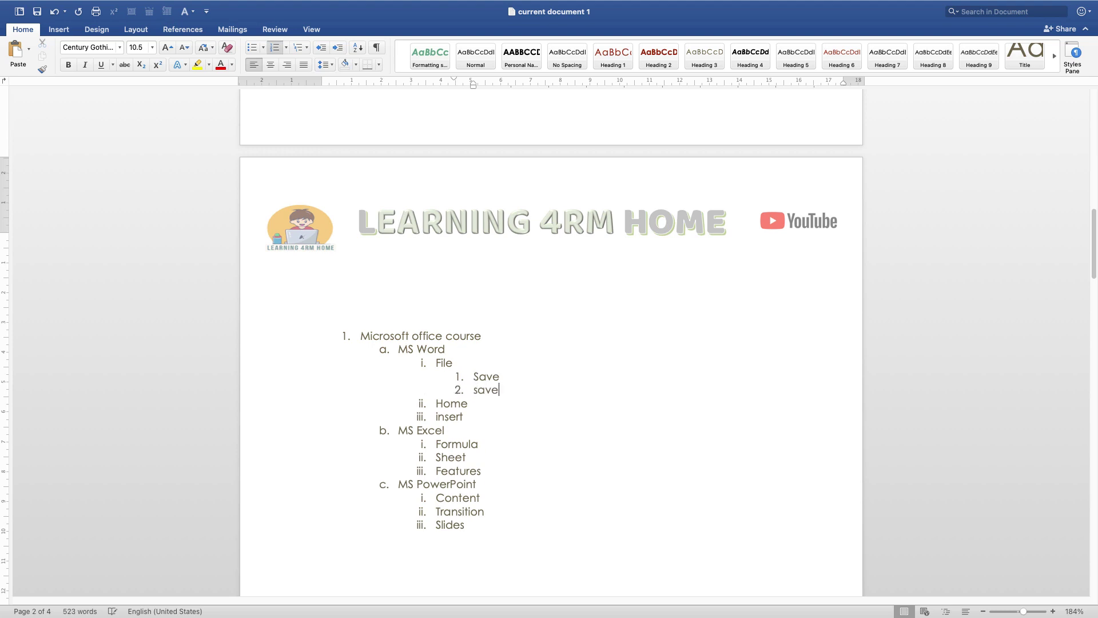
{"action": "key", "text": "Return"}
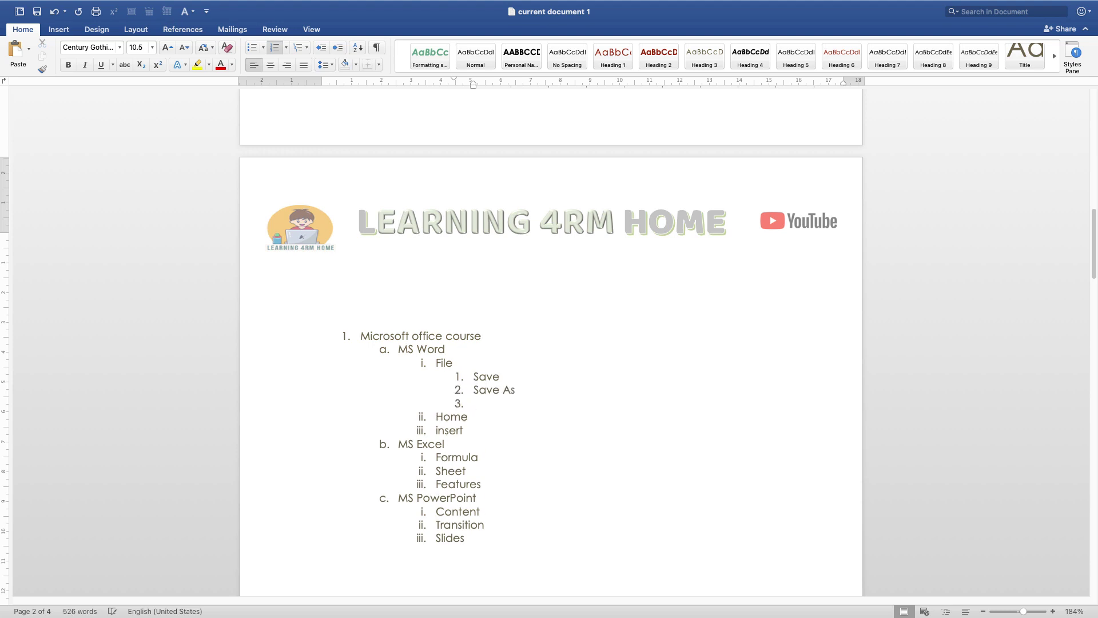
{"action": "type", "text": "Open"}
- Add the fourth-level items Font, Paragraph and Clipboard under Home in the MS Word section
{"action": "left_click", "coordinate": [423, 417]}
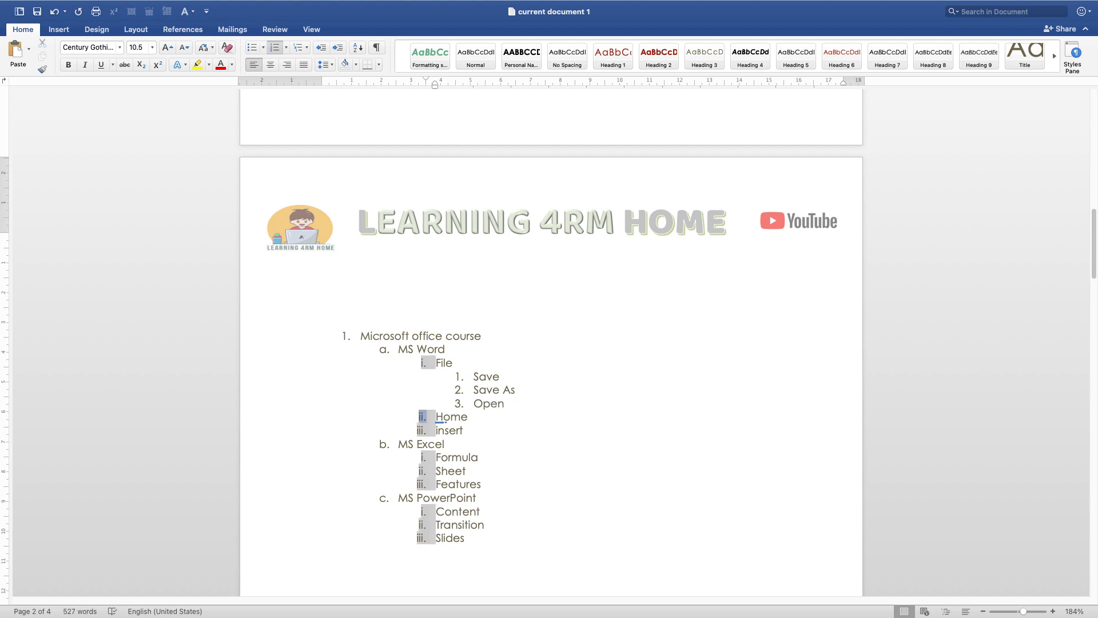
{"action": "left_click", "coordinate": [436, 416]}
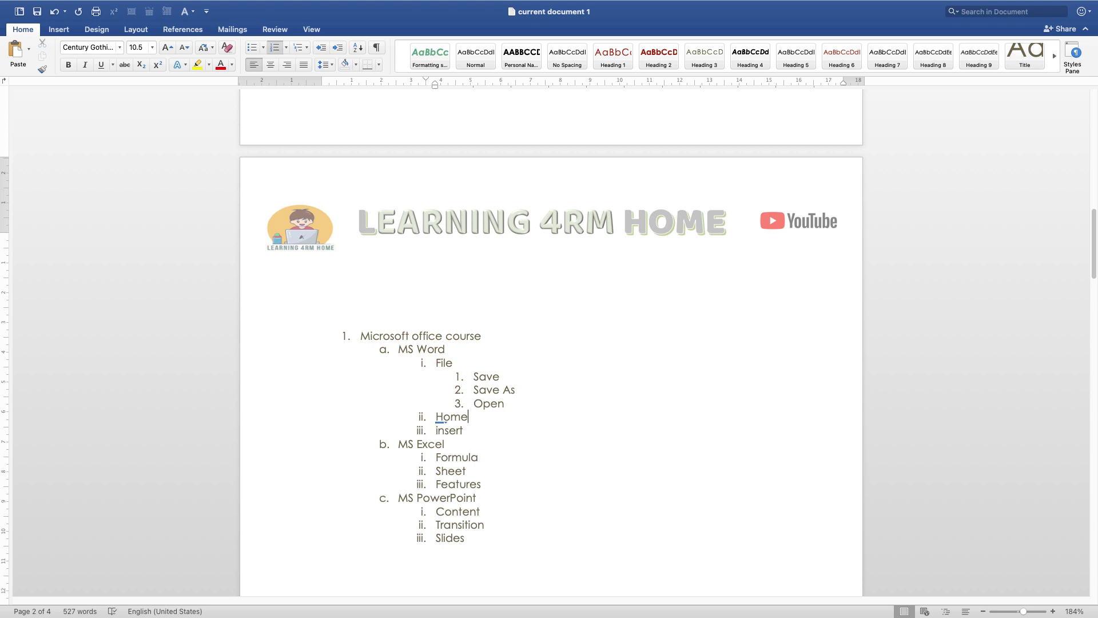
{"action": "key", "text": "End"}
{"action": "key", "text": "Return"}
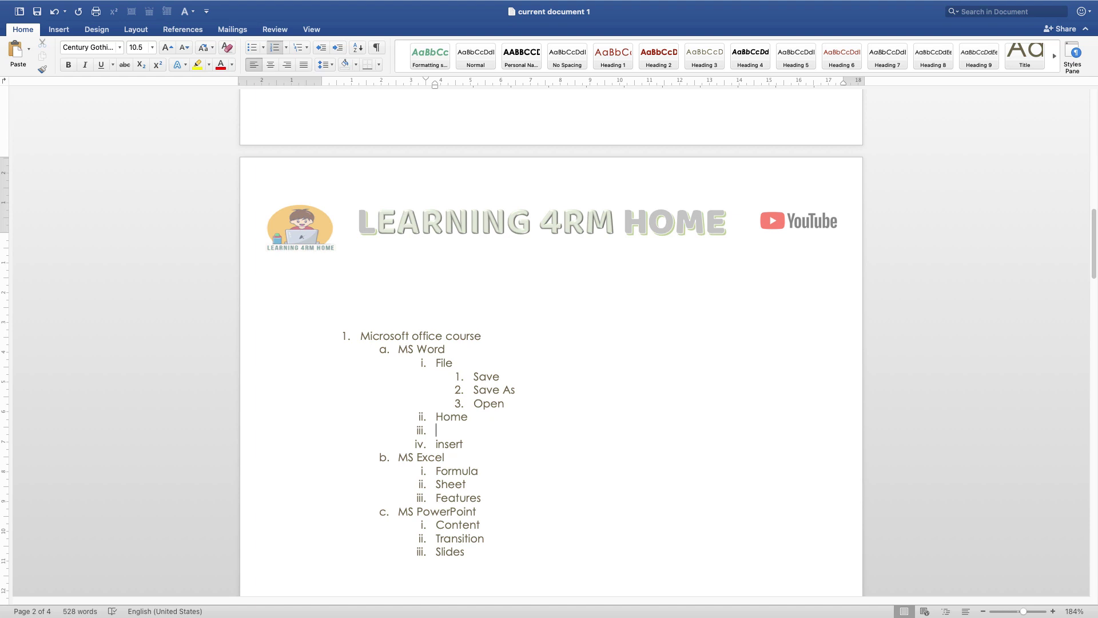
{"action": "key", "text": "Tab"}
{"action": "type", "text": "font"}
{"action": "key", "text": "Return"}
{"action": "type", "text": "par"}
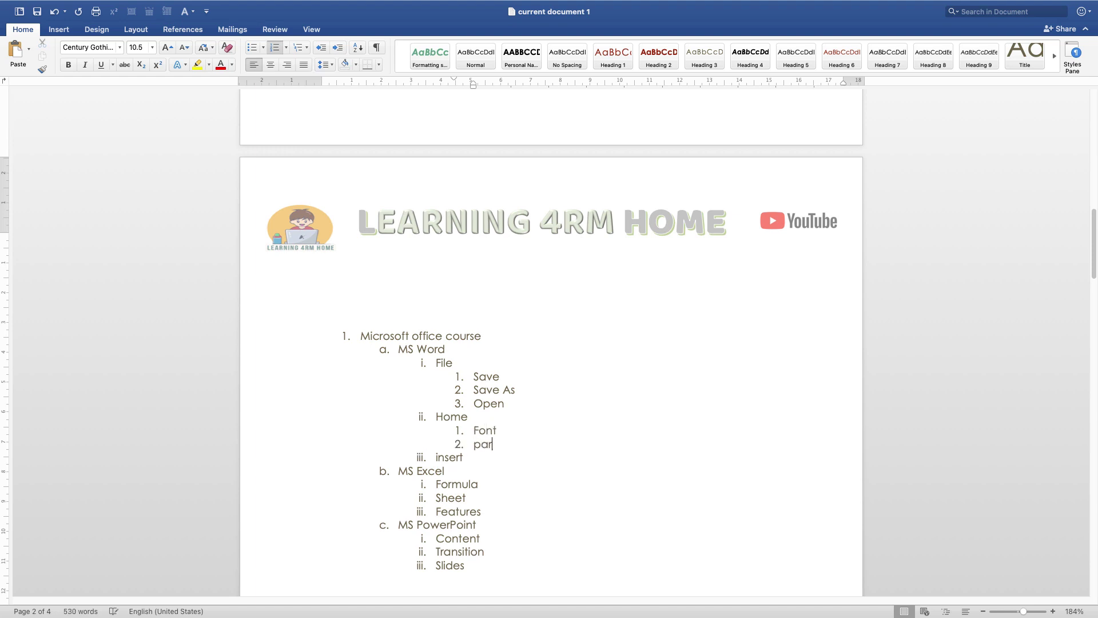
{"action": "type", "text": "agraph"}
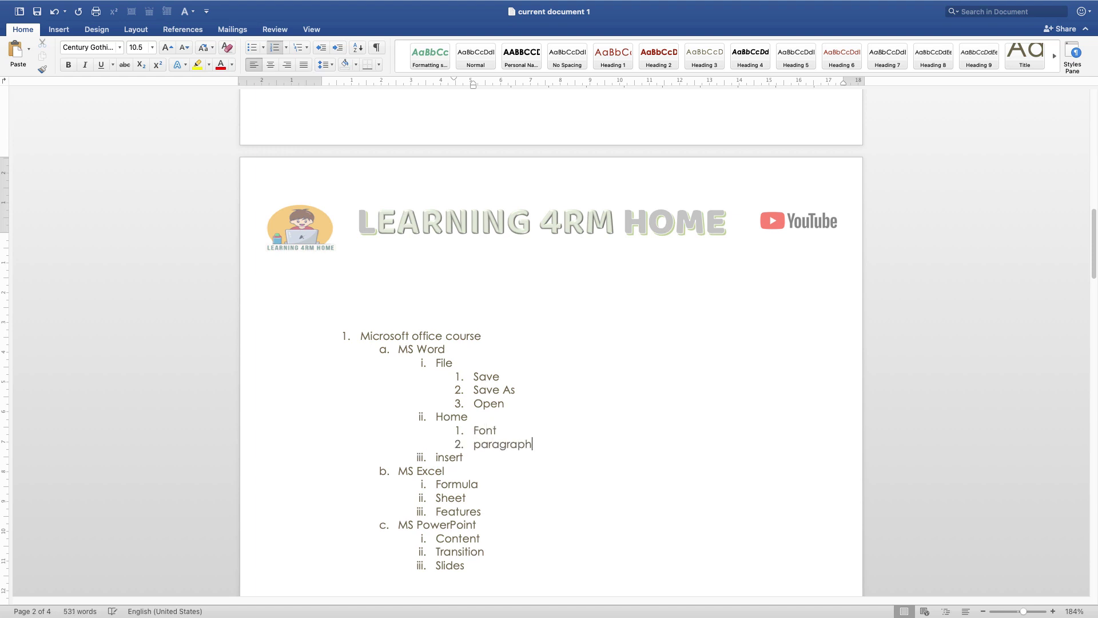
{"action": "key", "text": "Return"}
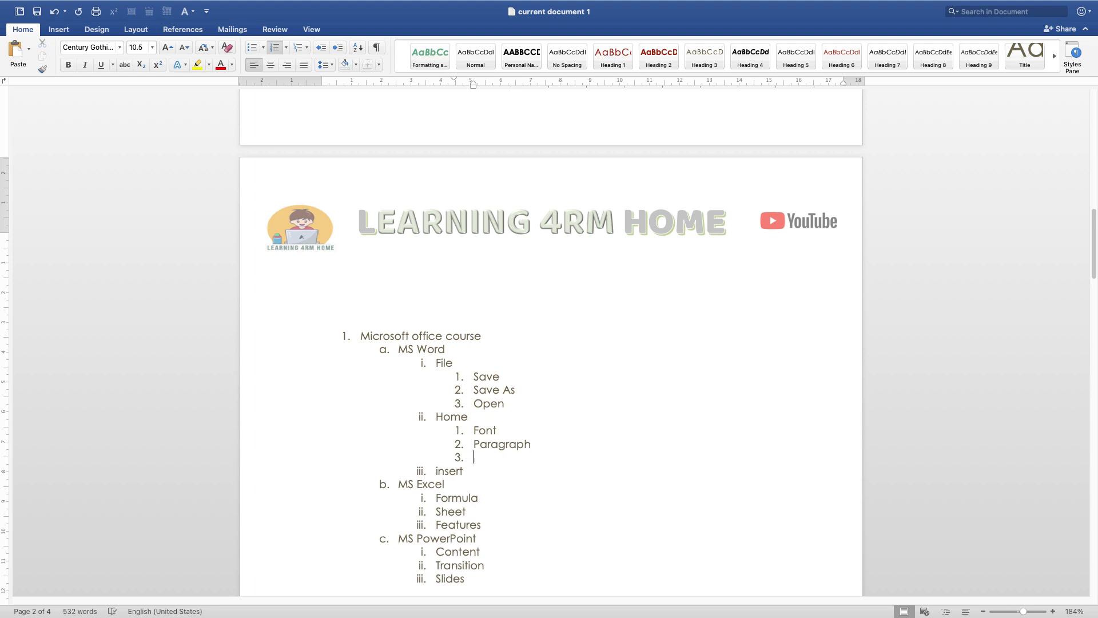
{"action": "type", "text": "clipboard"}
- Add the fourth-level items Table, Picture and Movie under Insert in the MS Word section
{"action": "left_click", "coordinate": [463, 470]}
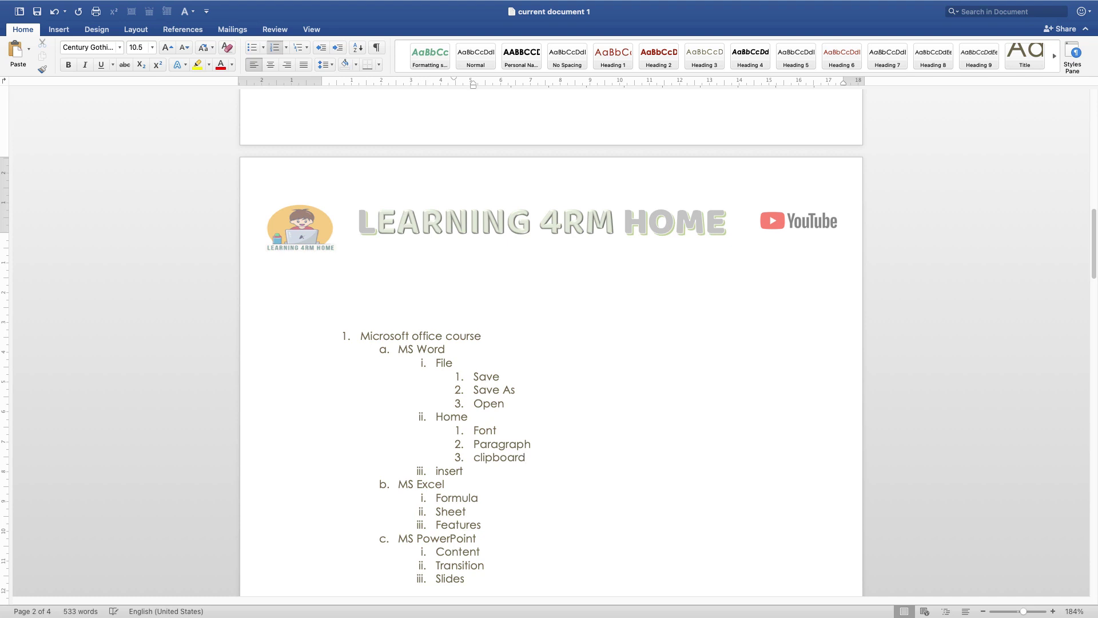
{"action": "left_click", "coordinate": [445, 484]}
{"action": "key", "text": "Return"}
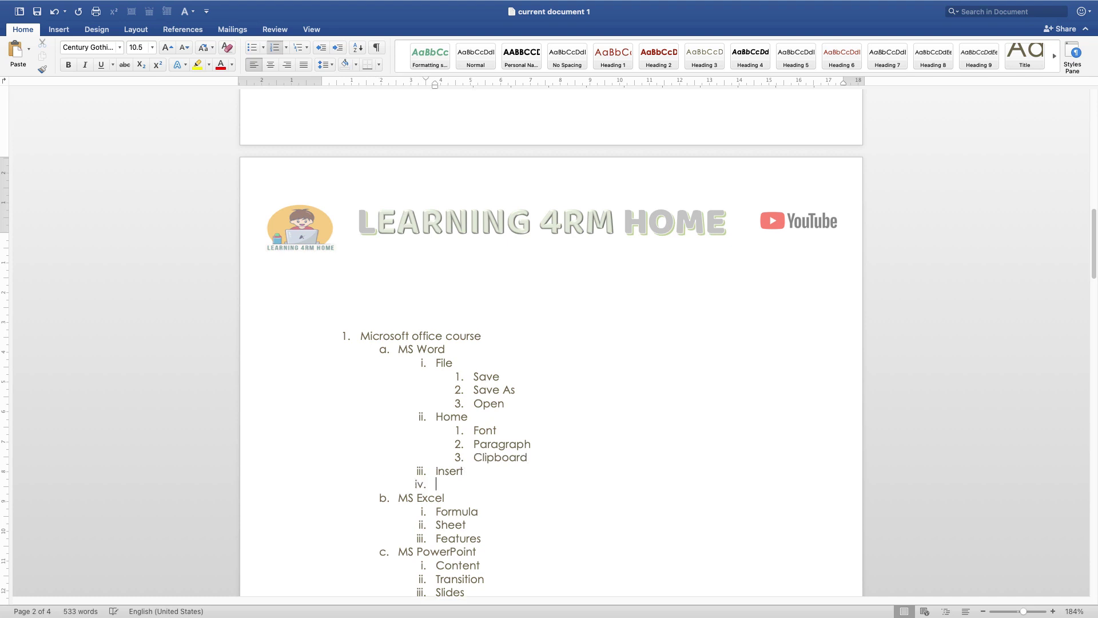
{"action": "key", "text": "Tab"}
{"action": "type", "text": "table"}
{"action": "key", "text": "Return"}
{"action": "type", "text": "picture"}
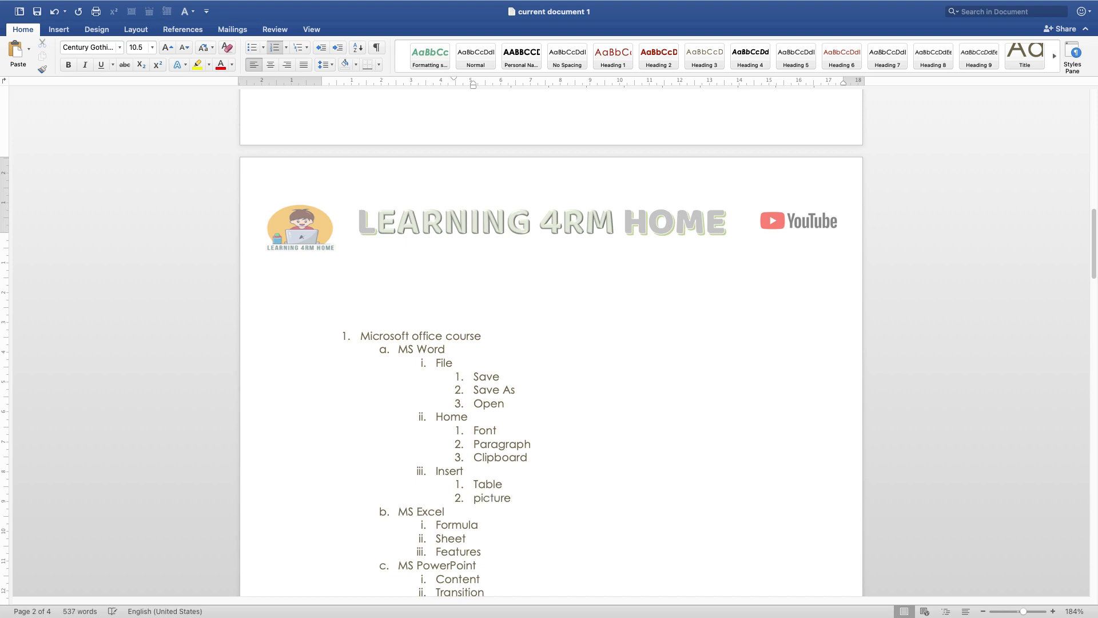
{"action": "key", "text": "Return"}
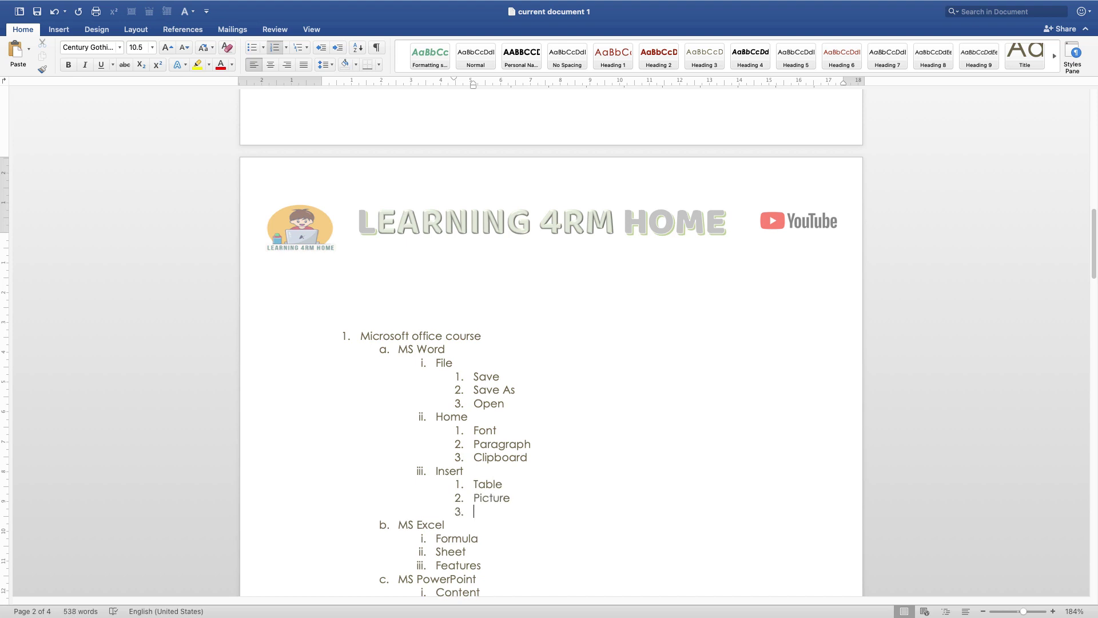
{"action": "type", "text": "movie"}
- Add the fourth-level items Average, Sum and Minimum under Formula in the MS Excel section
{"action": "key", "text": "Down"}
{"action": "key", "text": "Down"}
{"action": "key", "text": "Return"}
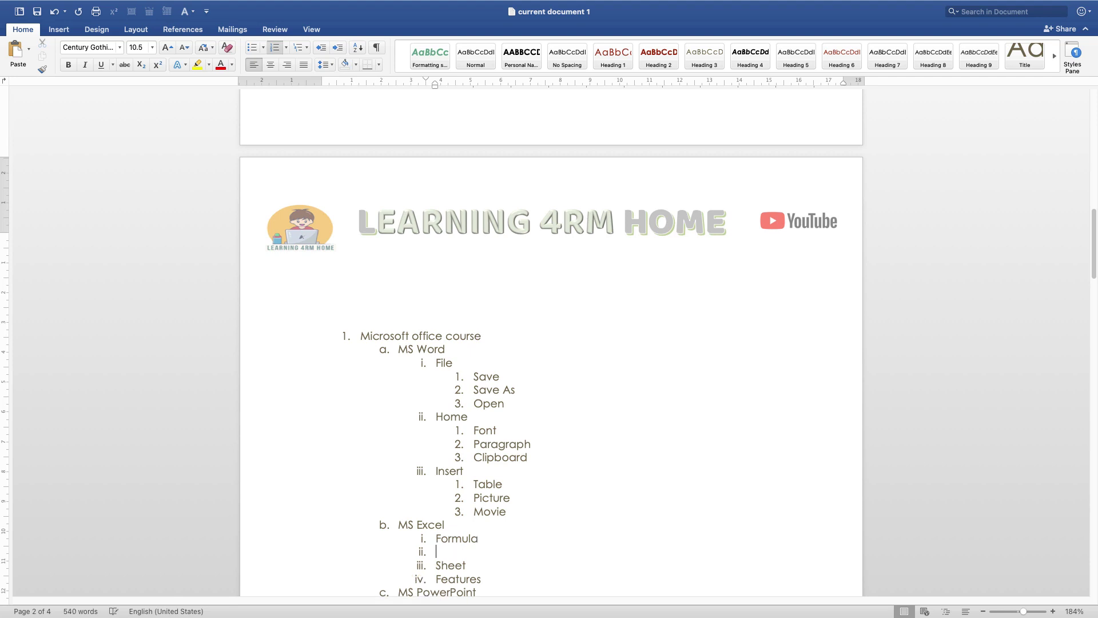
{"action": "key", "text": "Tab"}
{"action": "type", "text": "average"}
{"action": "key", "text": "Return"}
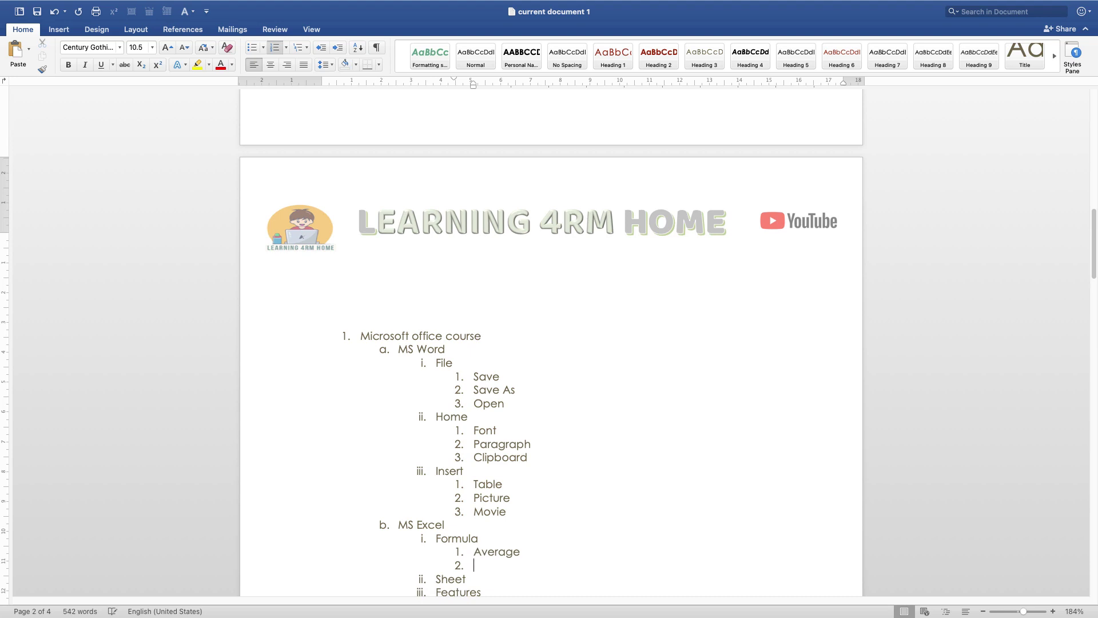
{"action": "type", "text": "sum"}
{"action": "key", "text": "Return"}
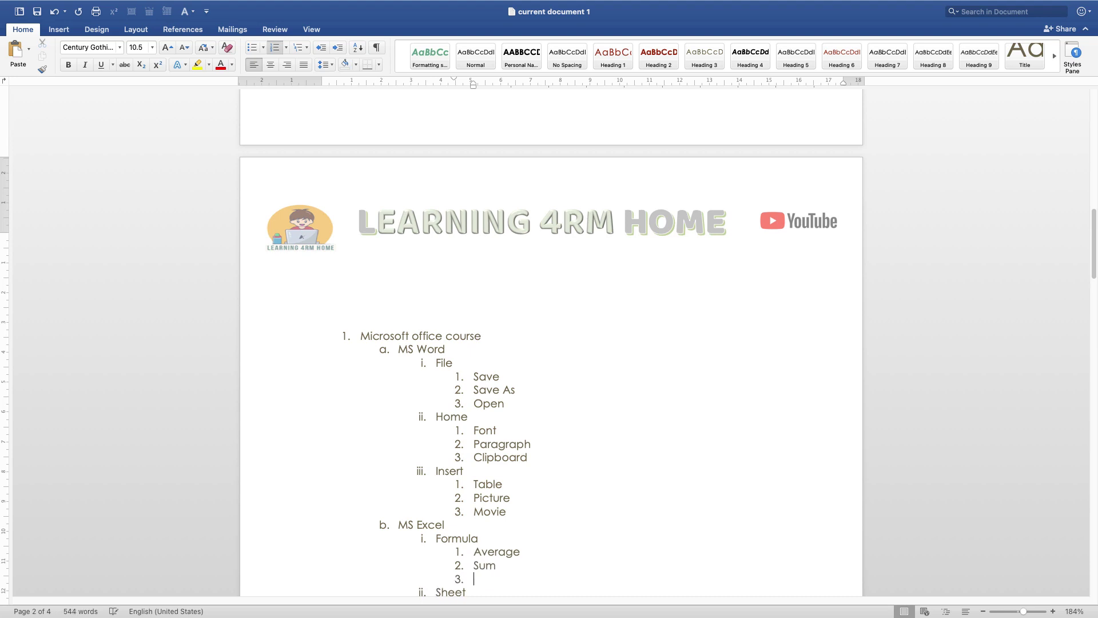
{"action": "type", "text": "Minimum"}
- Add the fourth-level items Cell and Cell reference under Sheet in the MS Excel section
{"action": "left_click", "coordinate": [466, 589]}
{"action": "key", "text": "Return"}
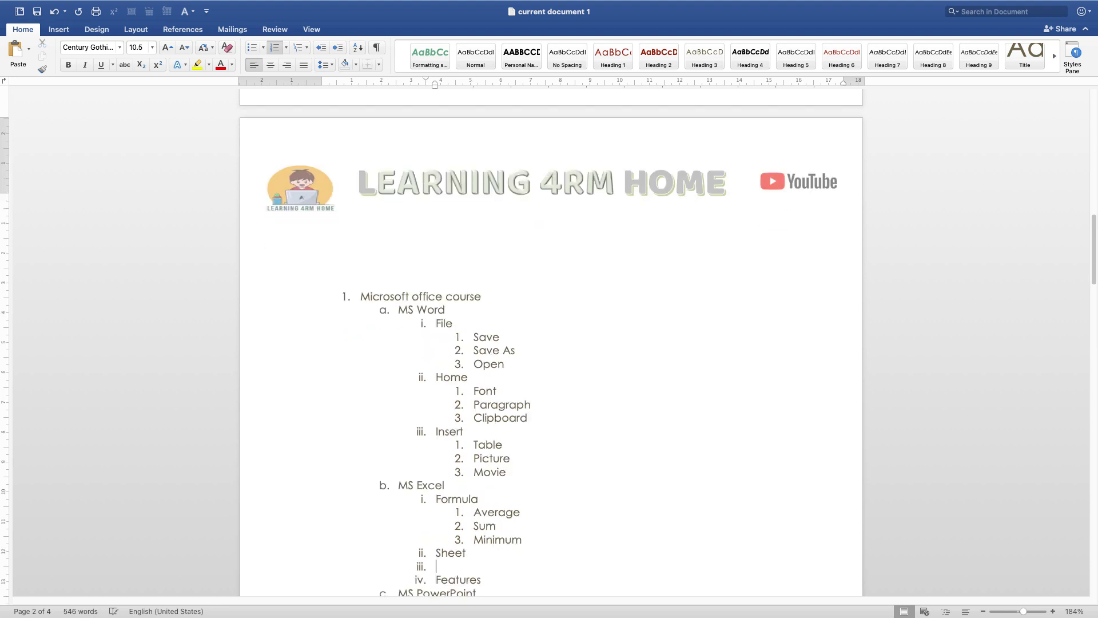
{"action": "key", "text": "Tab"}
{"action": "type", "text": "cell"}
{"action": "key", "text": "Return"}
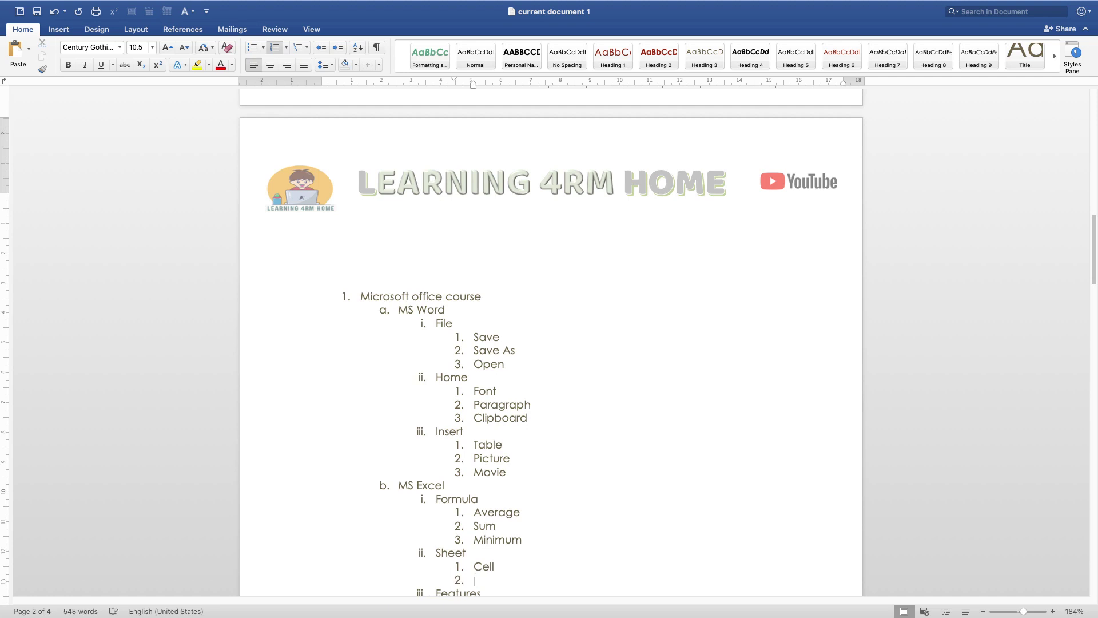
{"action": "type", "text": "Cell reference"}
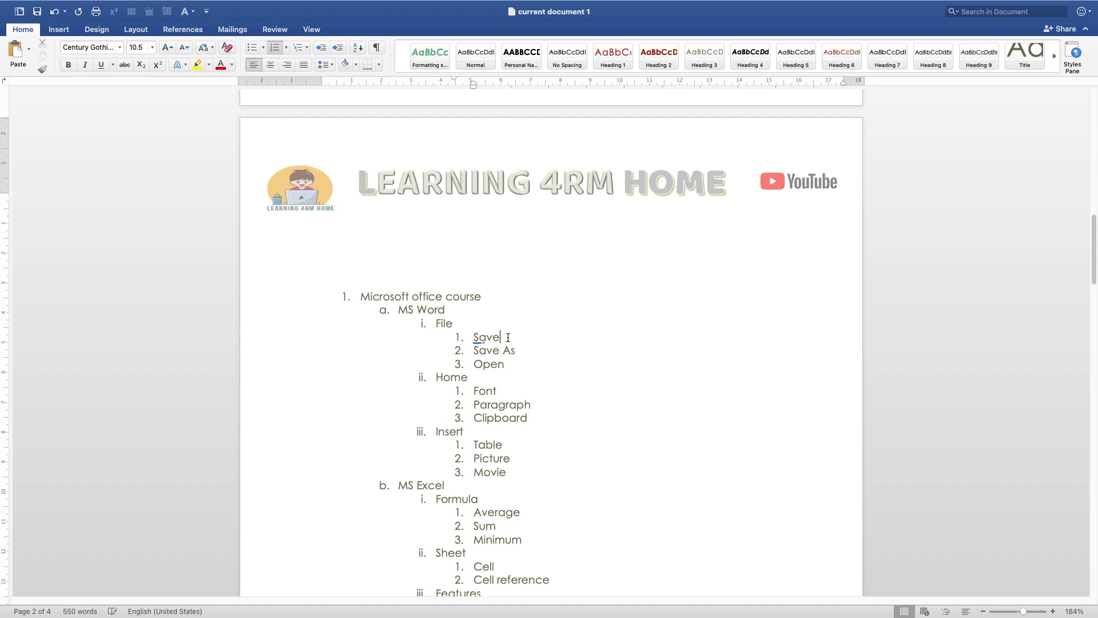
- Add an empty fifth-level item under Save and highlight the items leading to it, from "Microsoft office course" down
{"action": "key", "text": "Return"}
{"action": "key", "text": "Tab"}
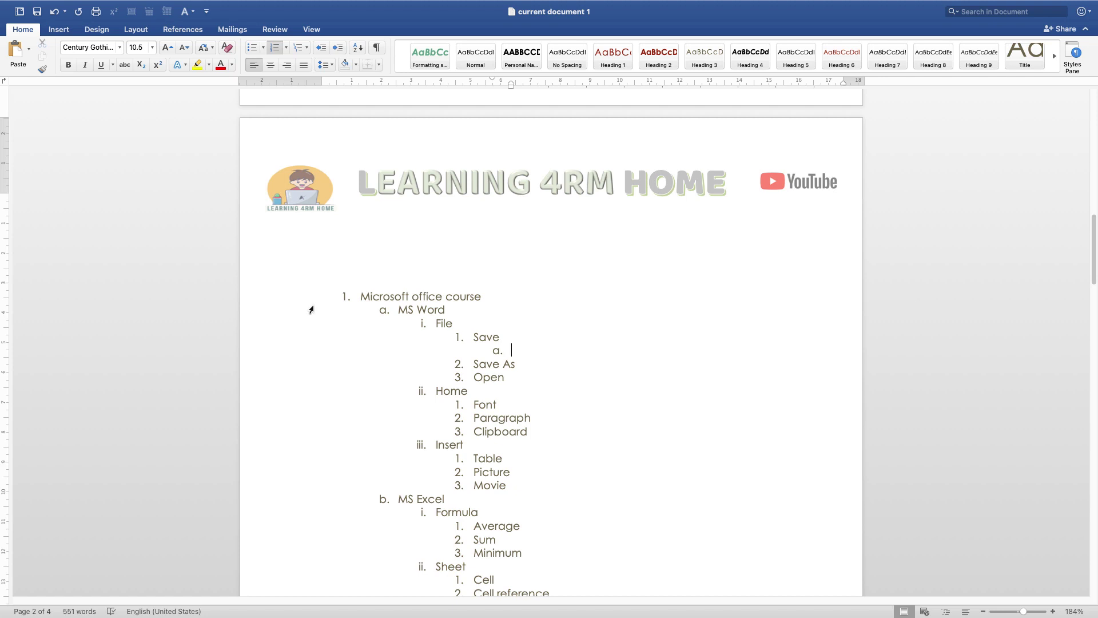
{"action": "left_click_drag", "start_coordinate": [489, 297], "coordinate": [379, 290]}
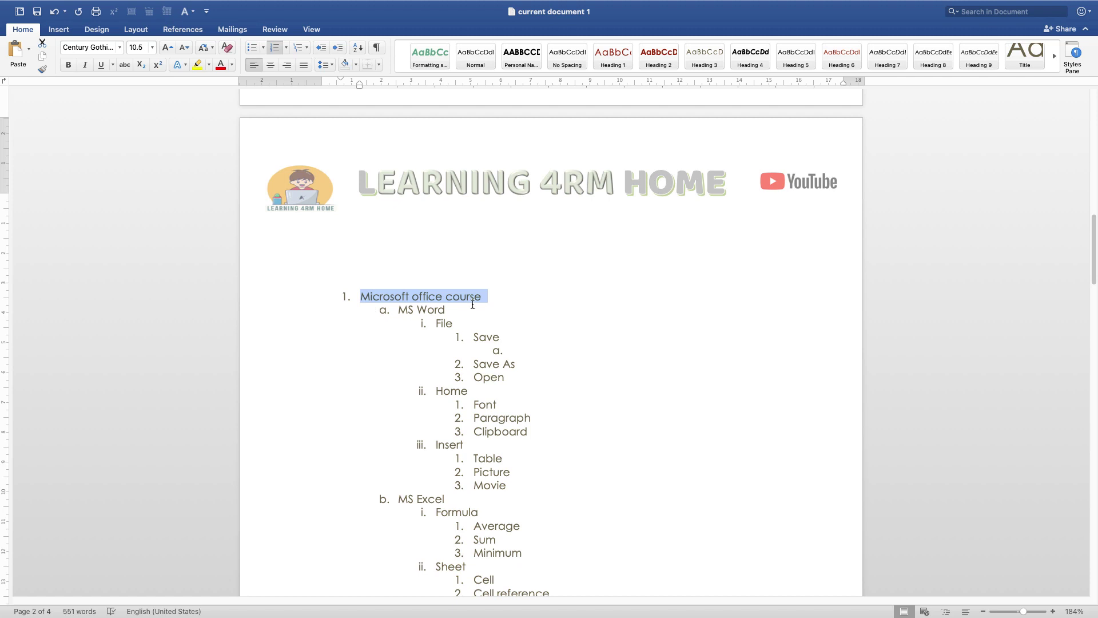
{"action": "mouse_move", "coordinate": [452, 309]}
{"action": "left_mouse_down"}
{"action": "mouse_move", "coordinate": [400, 312]}
{"action": "mouse_move", "coordinate": [454, 325]}
{"action": "left_mouse_up"}
{"action": "left_click", "coordinate": [444, 324]}
{"action": "double_click", "coordinate": [492, 338]}
{"action": "left_click", "coordinate": [498, 350]}
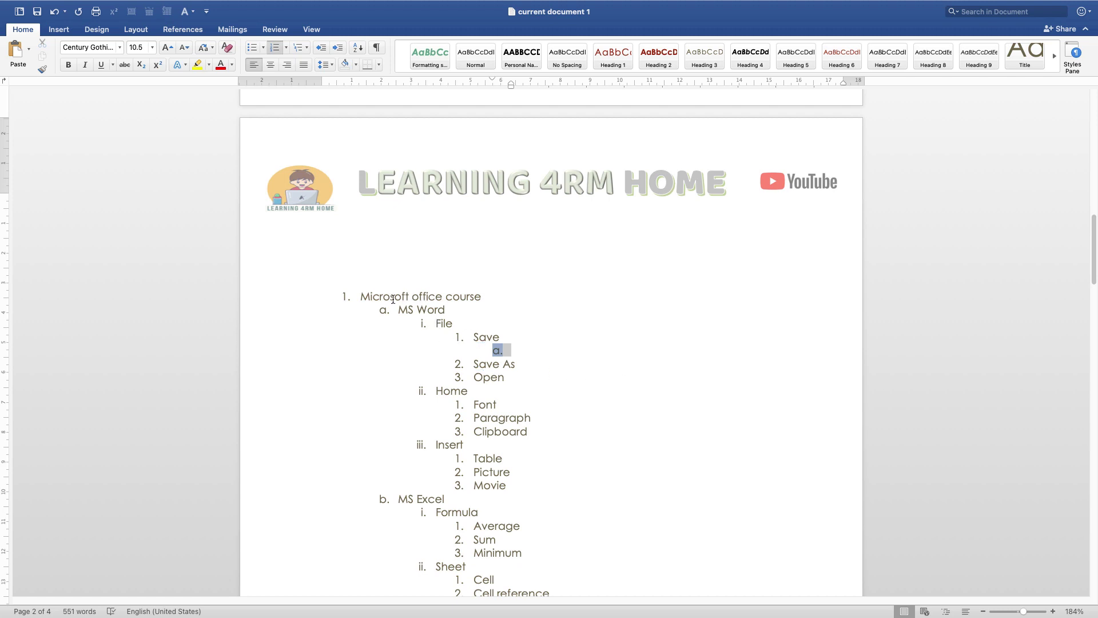
- Start a separate lettered list with "a." below the Slides item at the end of the outline
{"action": "scroll", "coordinate": [450, 467], "scroll_direction": "down", "scroll_amount": 3}
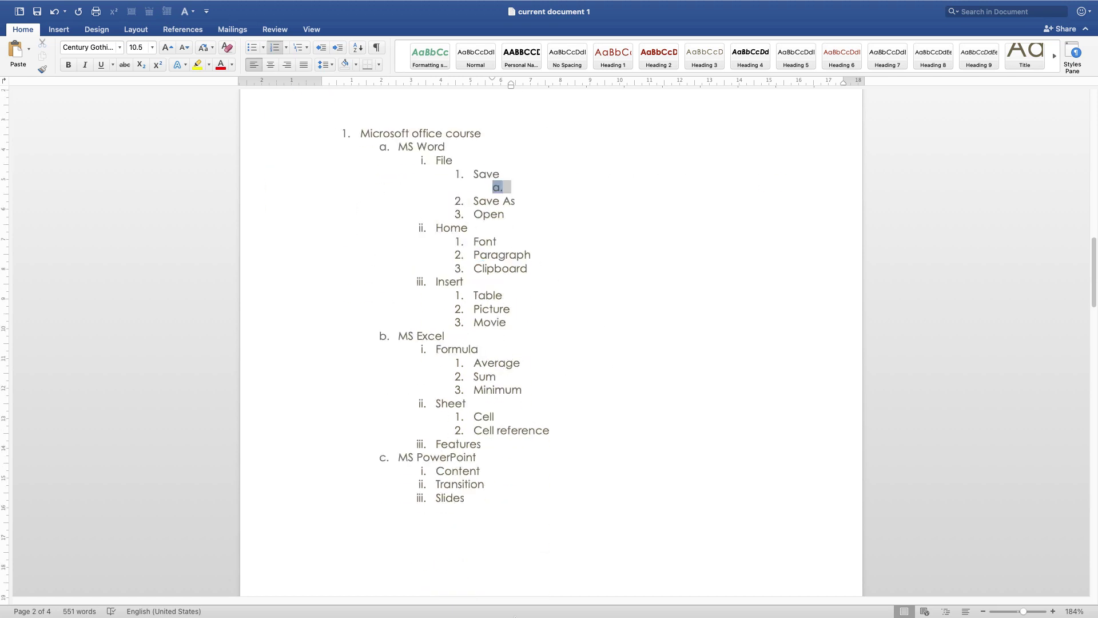
{"action": "left_click", "coordinate": [476, 498]}
{"action": "key", "text": "Return"}
{"action": "key", "text": "shift+Tab"}
{"action": "type", "text": "a."}
{"action": "key", "text": "BackSpace"}
{"action": "key", "text": "BackSpace"}
{"action": "key", "text": "BackSpace"}
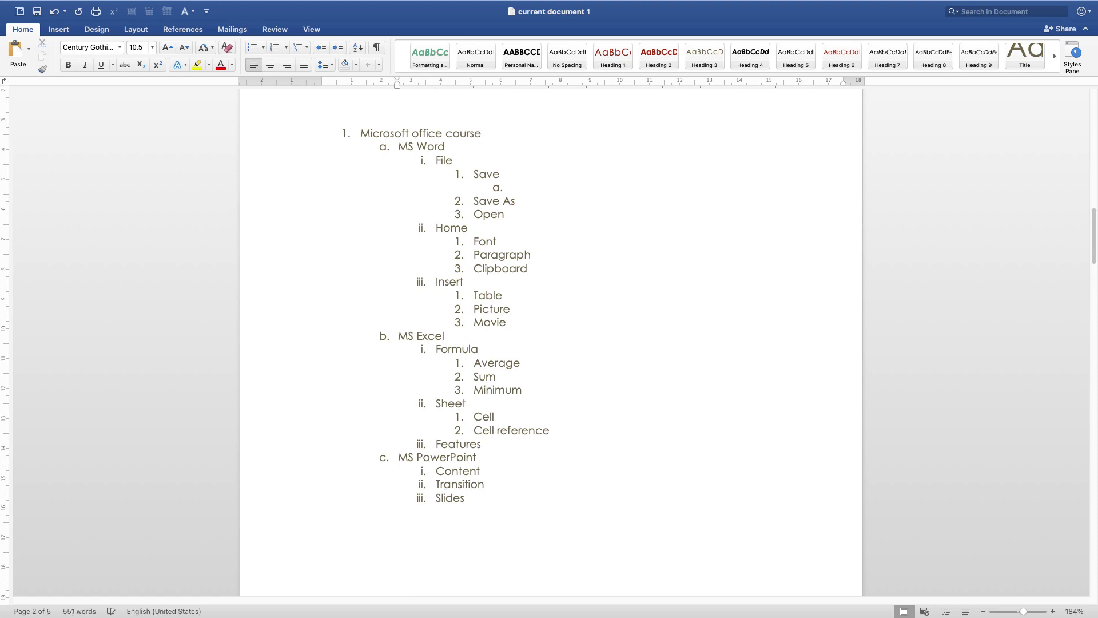
{"action": "type", "text": "a. "}
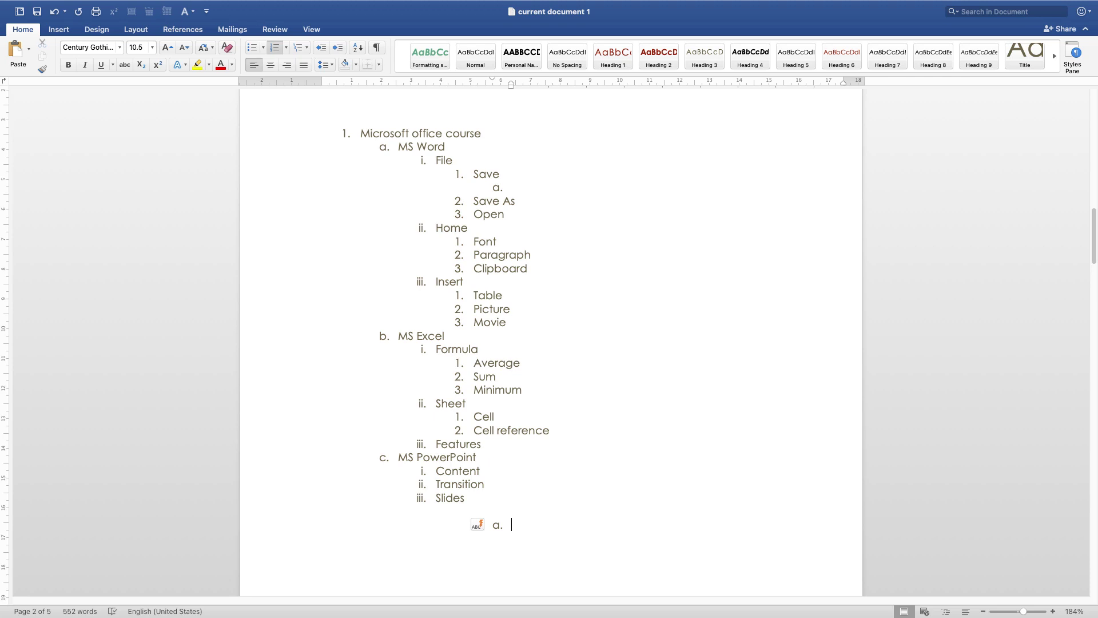
- Enter Formula in the new list, nest Sum under it and Addition under Sum, and add an empty item one level deeper
{"action": "type", "text": "formula"}
{"action": "key", "text": "Return"}
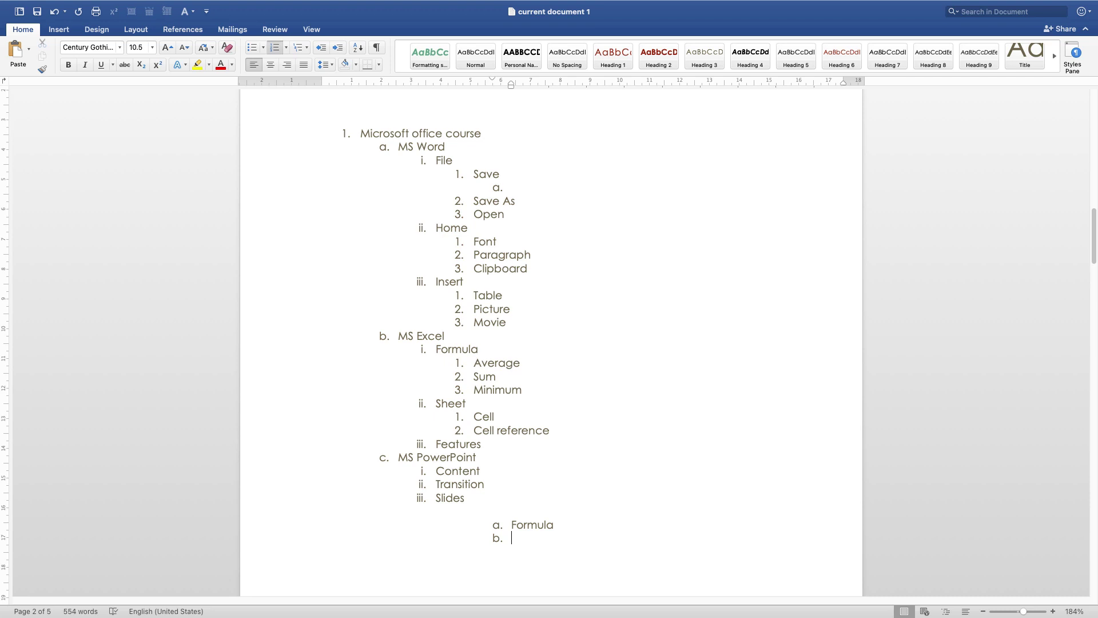
{"action": "key", "text": "Tab"}
{"action": "type", "text": "sum"}
{"action": "key", "text": "Return"}
{"action": "key", "text": "Tab"}
{"action": "type", "text": "addtion"}
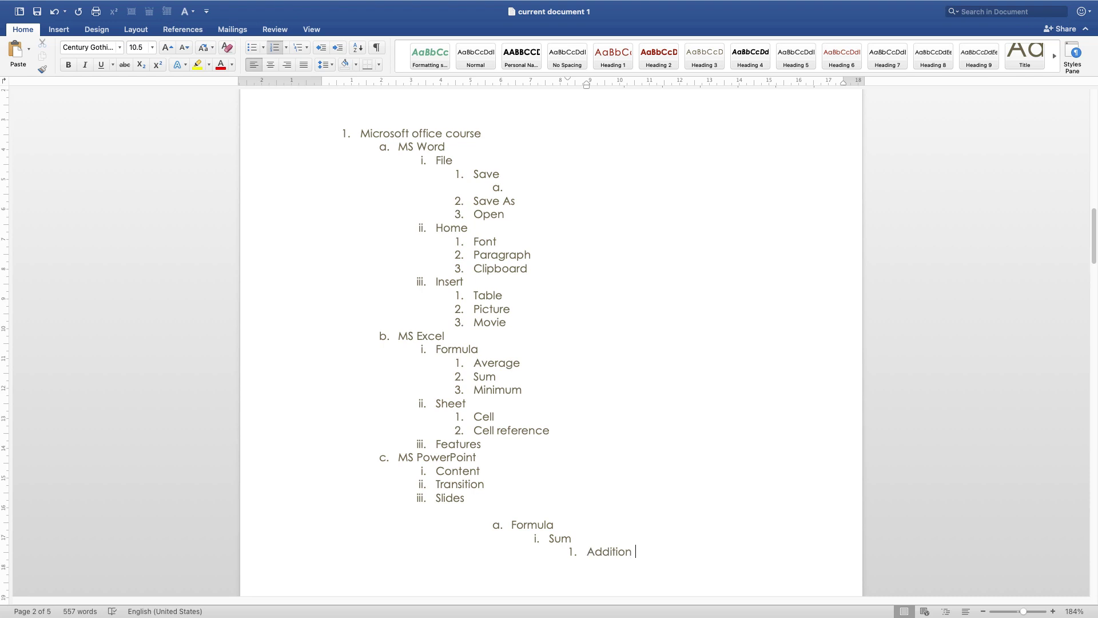
{"action": "key", "text": "Return"}
{"action": "key", "text": "Tab"}
- Highlight the Formula, Sum and Addition items in turn to review the levels of the new list
{"action": "left_click", "coordinate": [527, 526]}
{"action": "double_click", "coordinate": [565, 539]}
{"action": "double_click", "coordinate": [531, 525]}
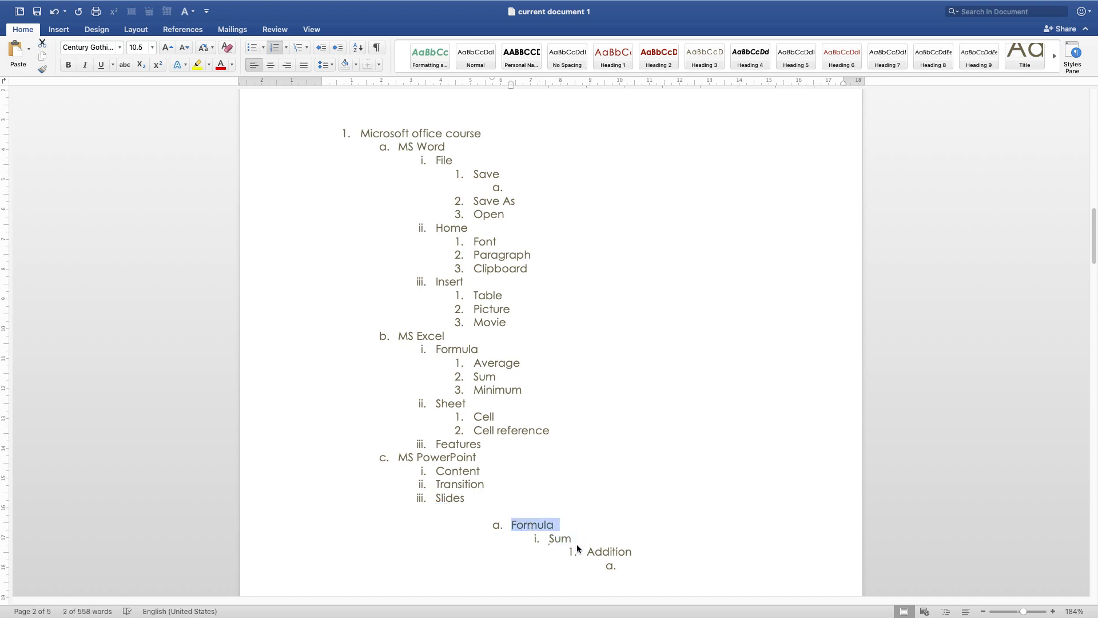
{"action": "double_click", "coordinate": [606, 552]}
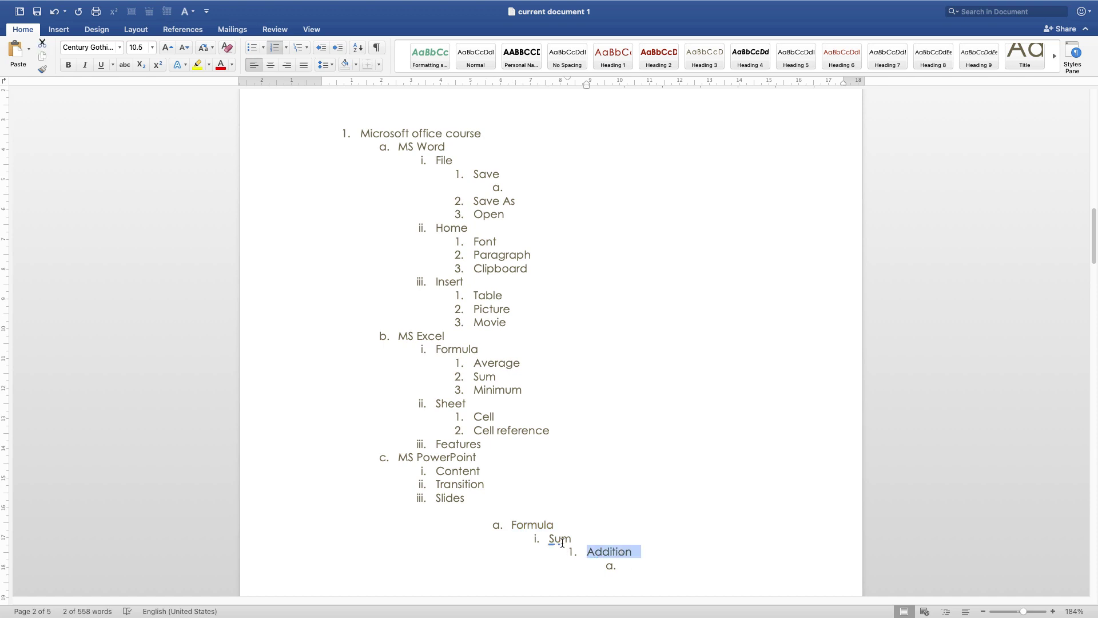
- Enter "sub" in the empty item below Addition, then highlight it and its parent item Addition
{"action": "double_click", "coordinate": [560, 538]}
{"action": "left_click", "coordinate": [623, 568]}
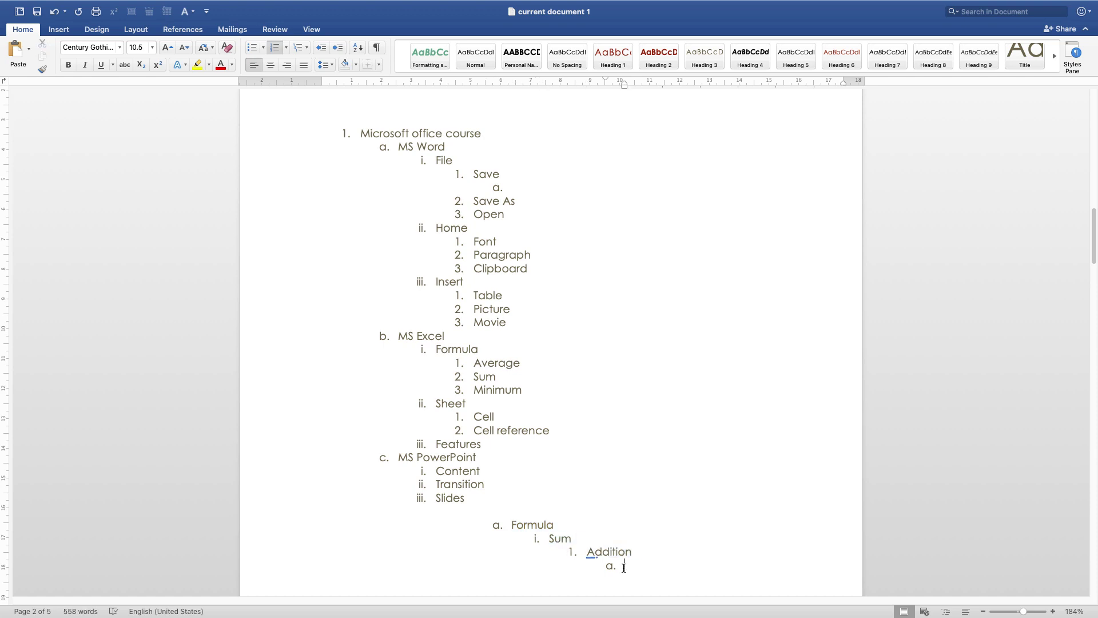
{"action": "type", "text": "ub"}
{"action": "double_click", "coordinate": [630, 565]}
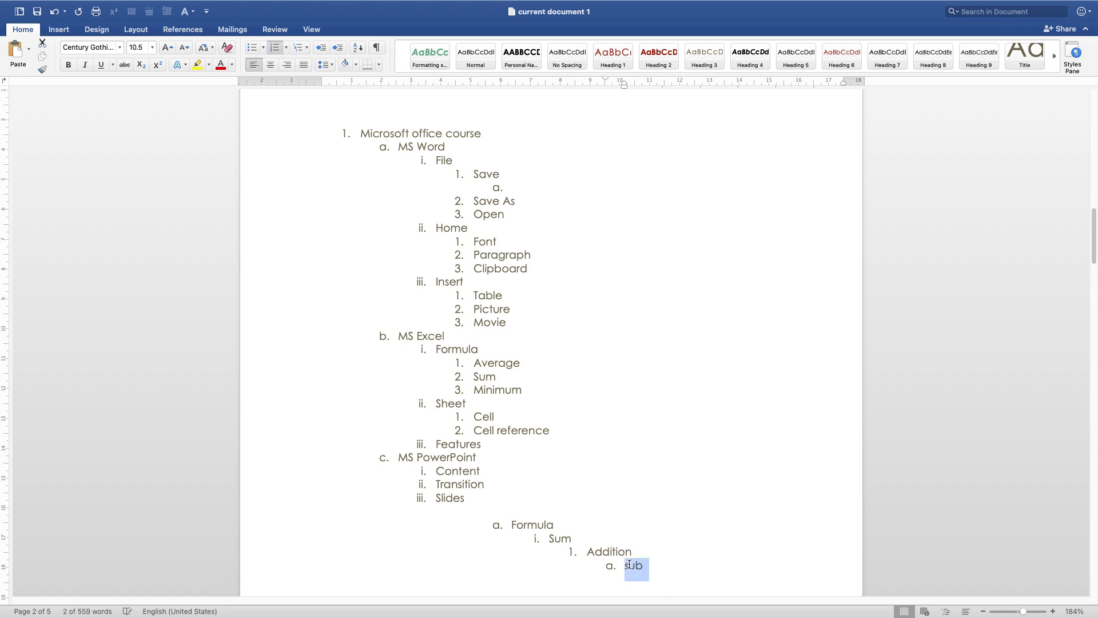
{"action": "double_click", "coordinate": [610, 550]}
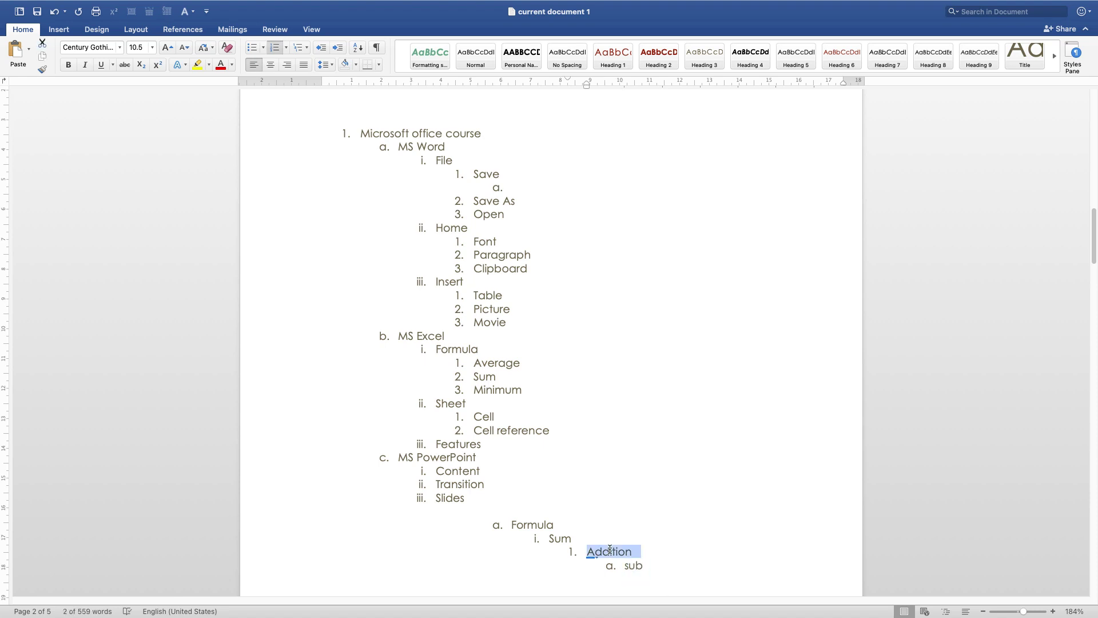
- Format the lines Apply style, Create style and Use outline below the STYLES AND OUTLINES heading as a bulleted list
{"action": "scroll", "coordinate": [564, 398], "scroll_direction": "up", "scroll_amount": 5}
{"action": "scroll", "coordinate": [564, 398], "scroll_direction": "up", "scroll_amount": 4}
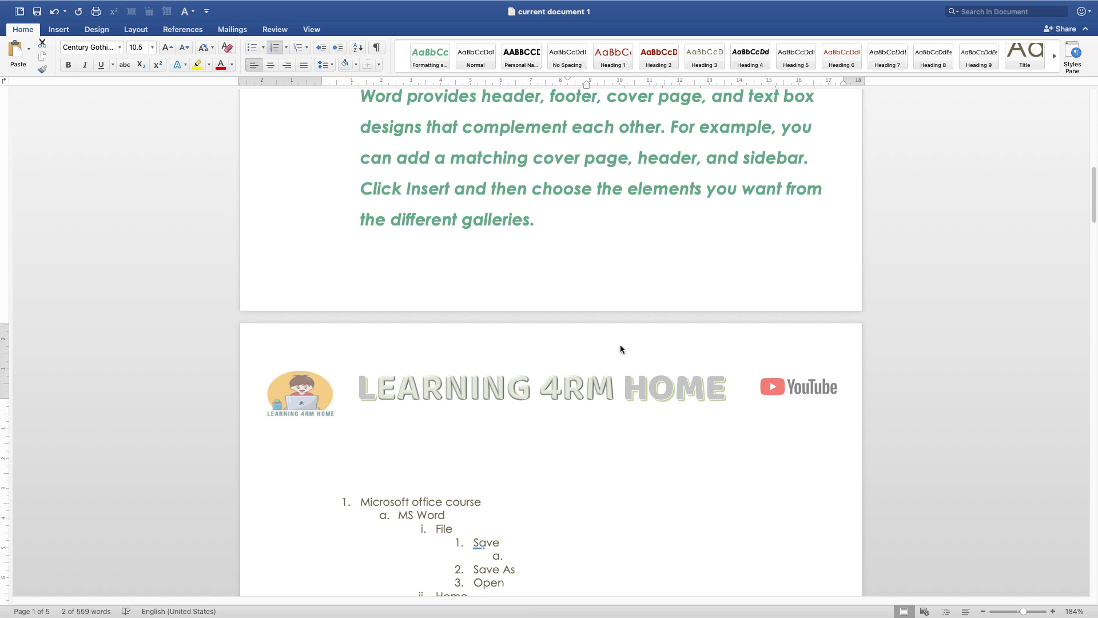
{"action": "scroll", "coordinate": [598, 435], "scroll_direction": "up", "scroll_amount": 10}
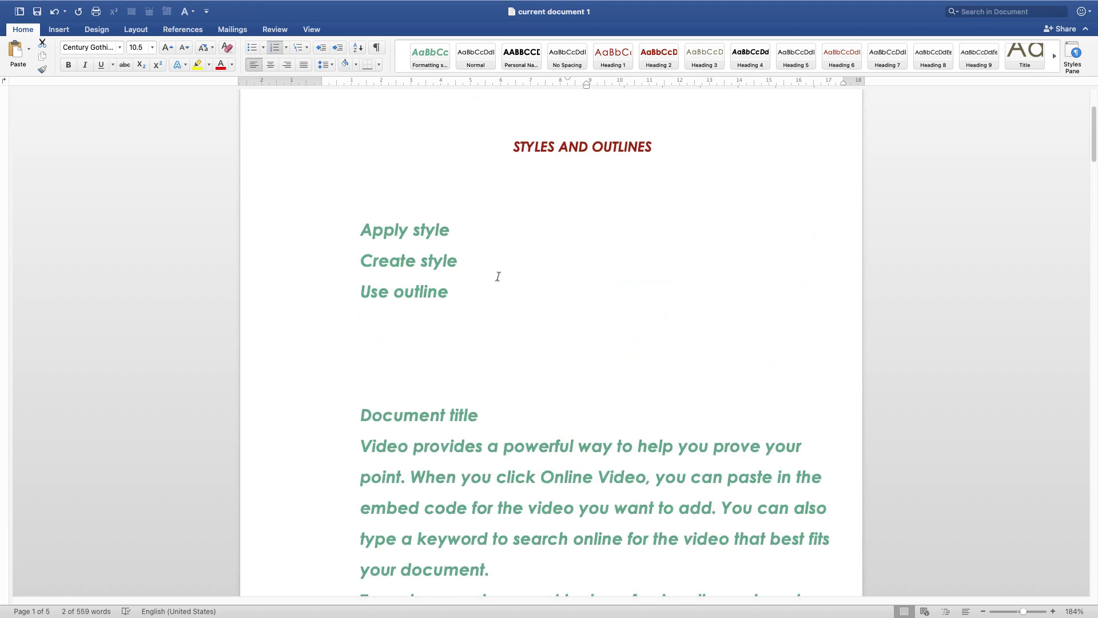
{"action": "left_click_drag", "start_coordinate": [355, 234], "coordinate": [454, 263]}
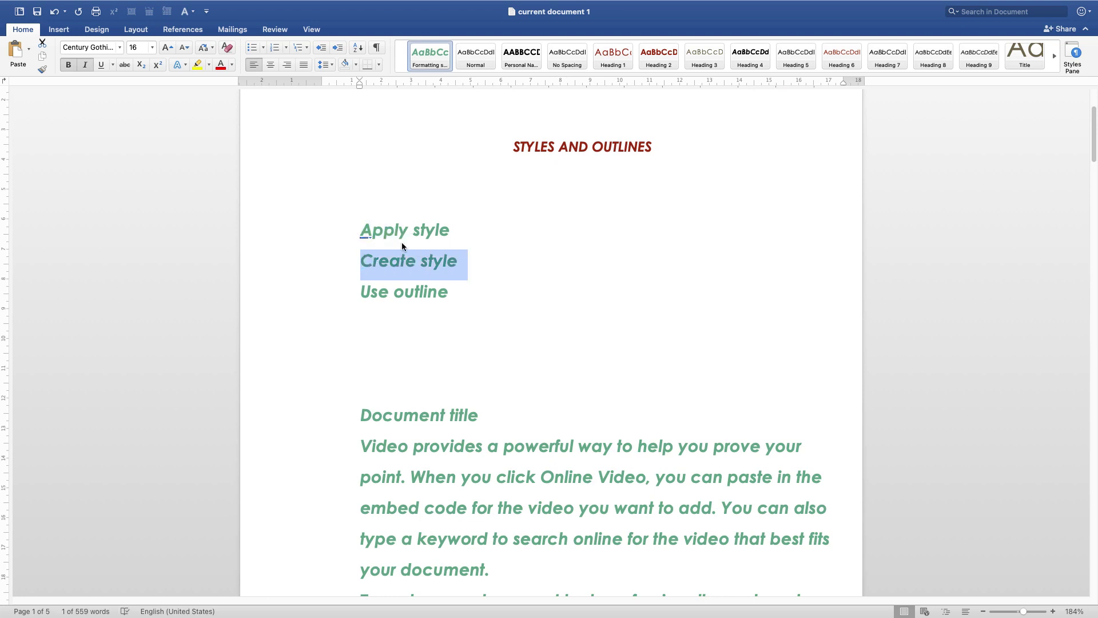
{"action": "left_click_drag", "start_coordinate": [355, 298], "coordinate": [360, 226]}
{"action": "left_click", "coordinate": [481, 297]}
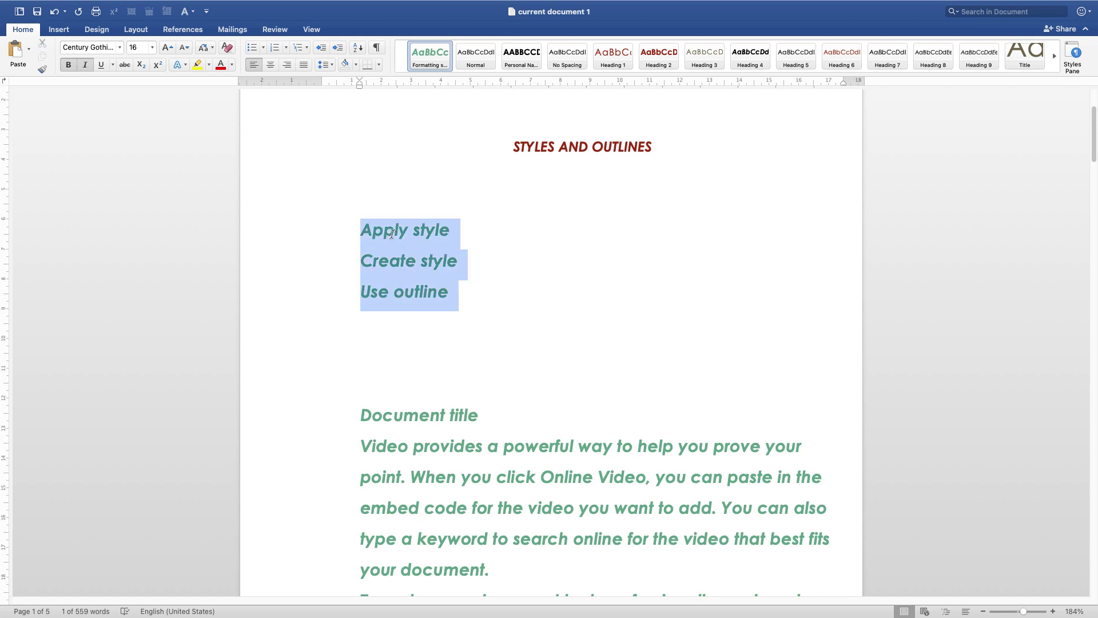
{"action": "left_click", "coordinate": [252, 47]}
{"action": "left_click", "coordinate": [504, 337]}
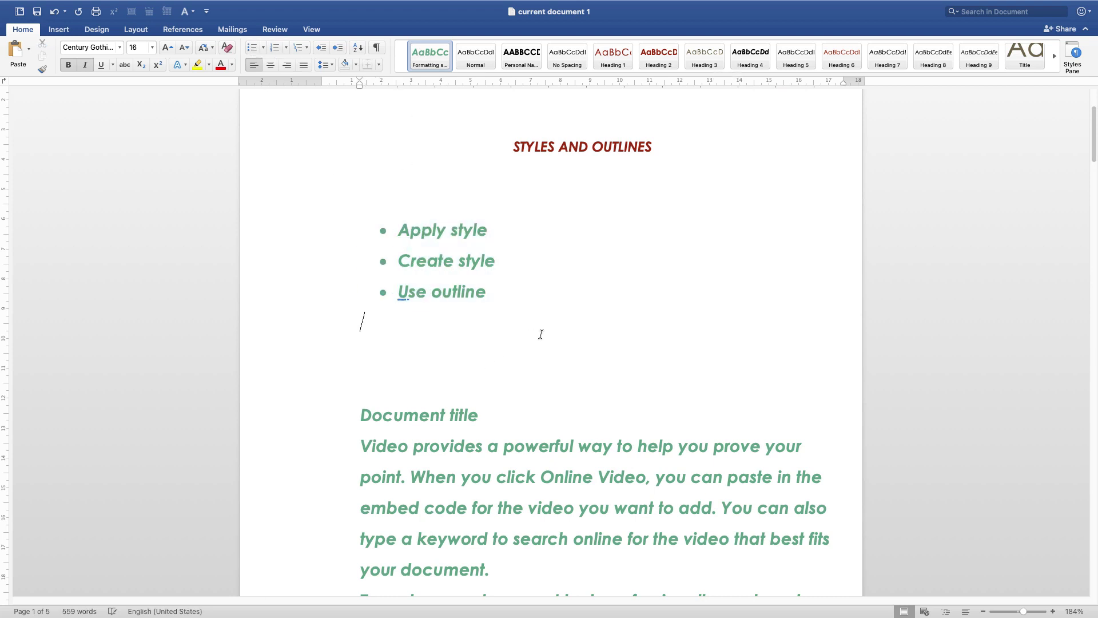
{"action": "scroll", "coordinate": [608, 352], "scroll_direction": "up", "scroll_amount": 3}
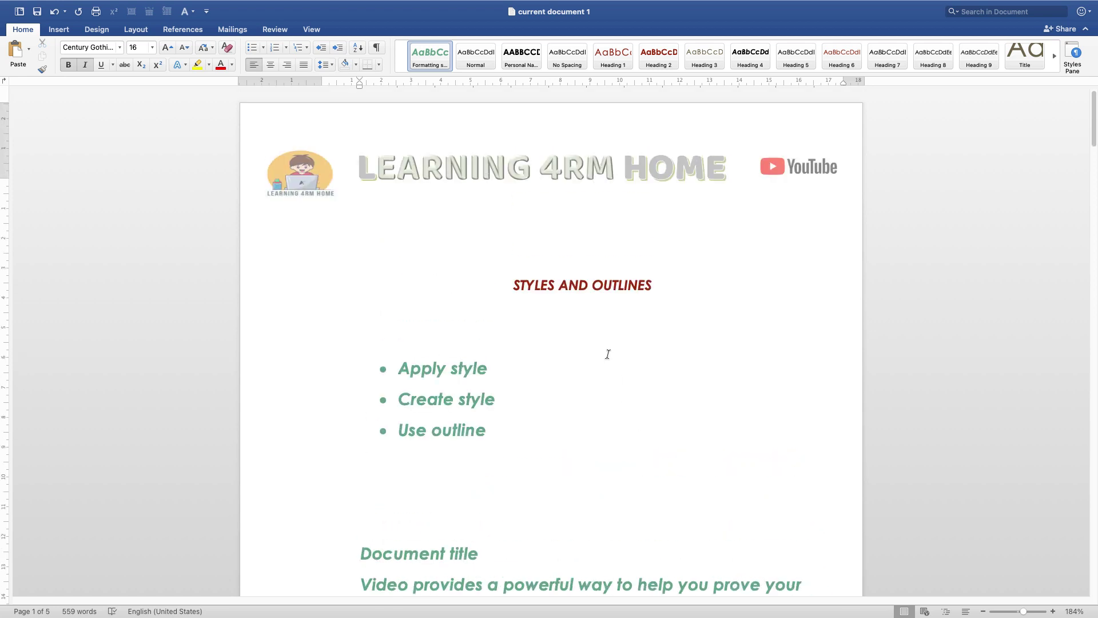